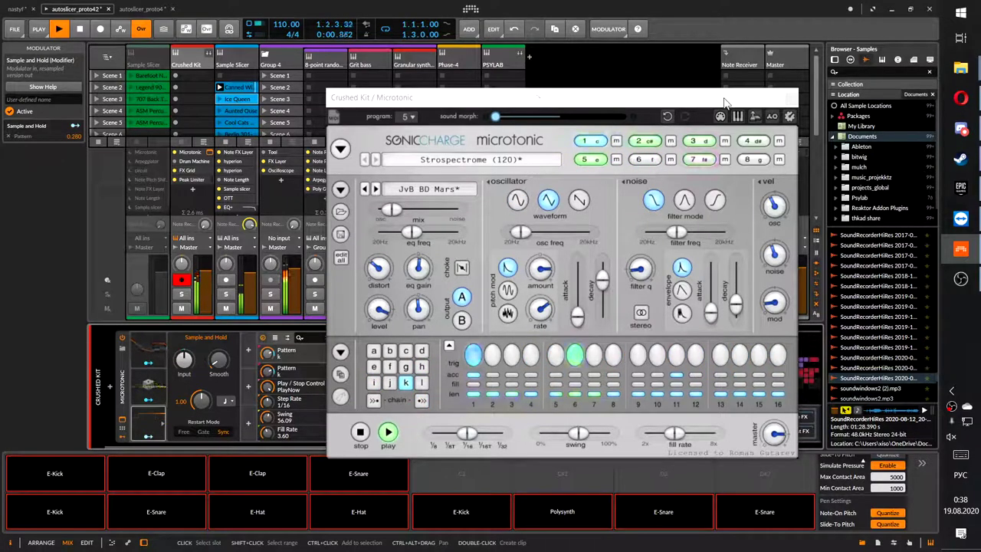
- Close the Microtonic plug-in window and open the Sample Slicer track's grid patch at the slice position and slice length modules
click(791, 97)
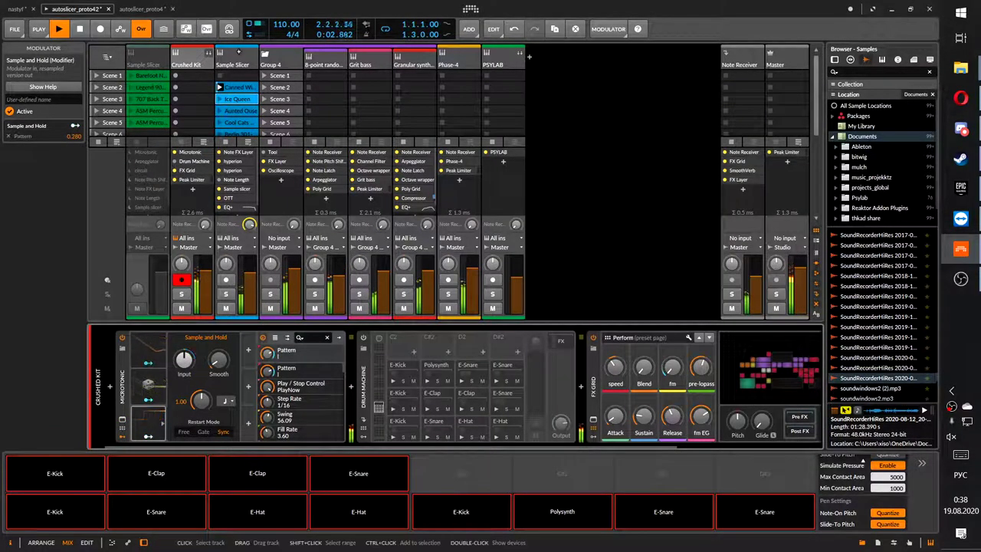
click(238, 58)
scroll(511, 396, right, 5)
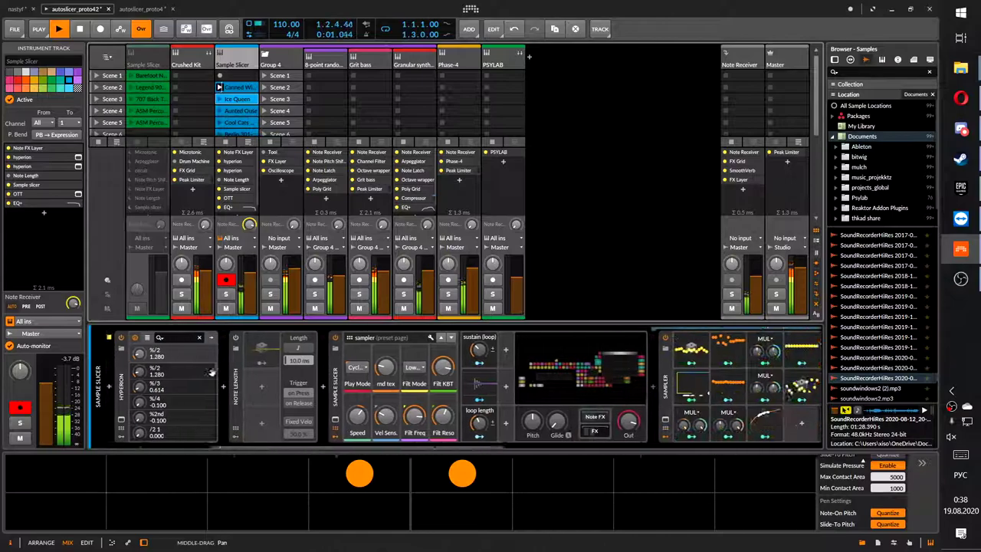
click(426, 370)
drag(694, 171, 524, 217)
scroll(527, 210, down, 4)
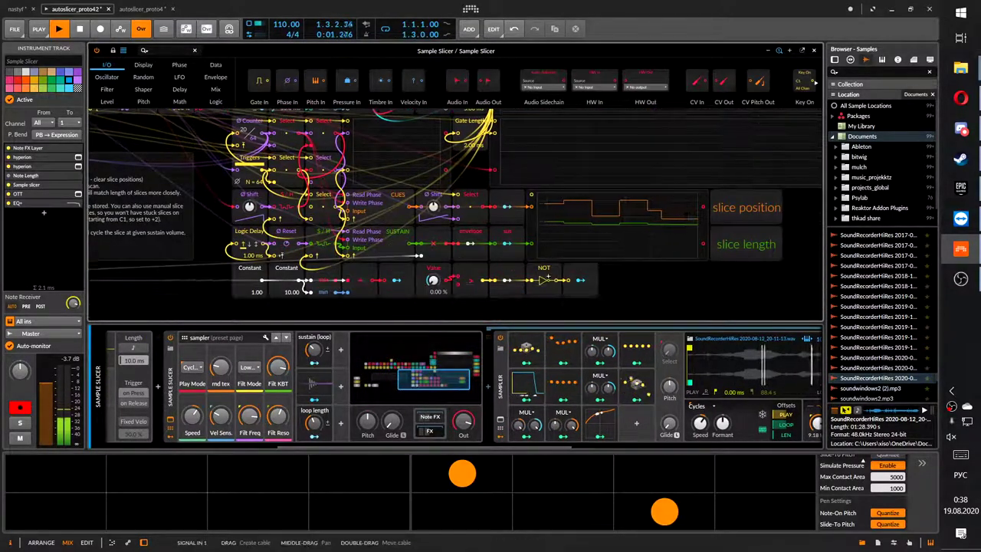
- Raise the Sample Slicer's Sampler gain to +3.1 dB and close the grid editor
scroll(527, 376, right, 5)
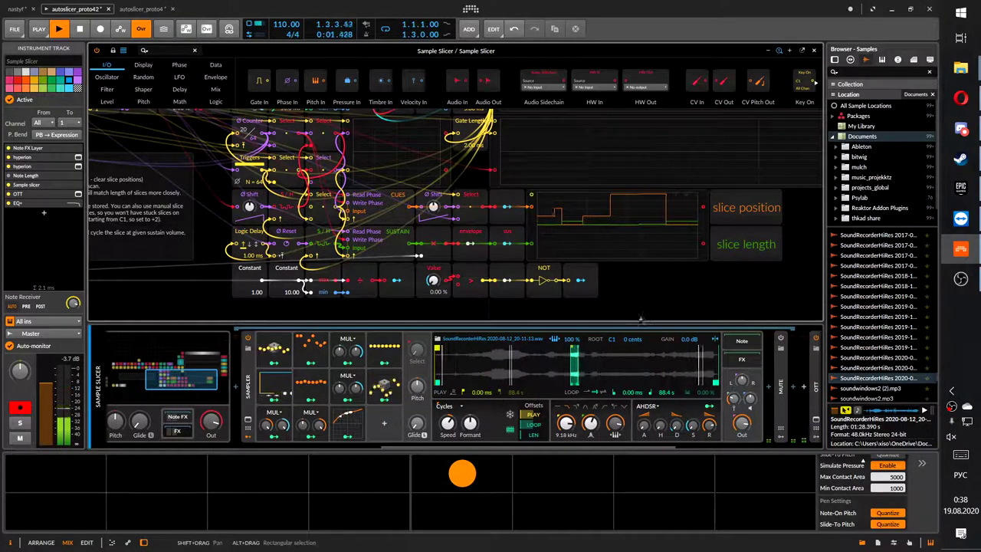
drag(684, 339, 684, 320)
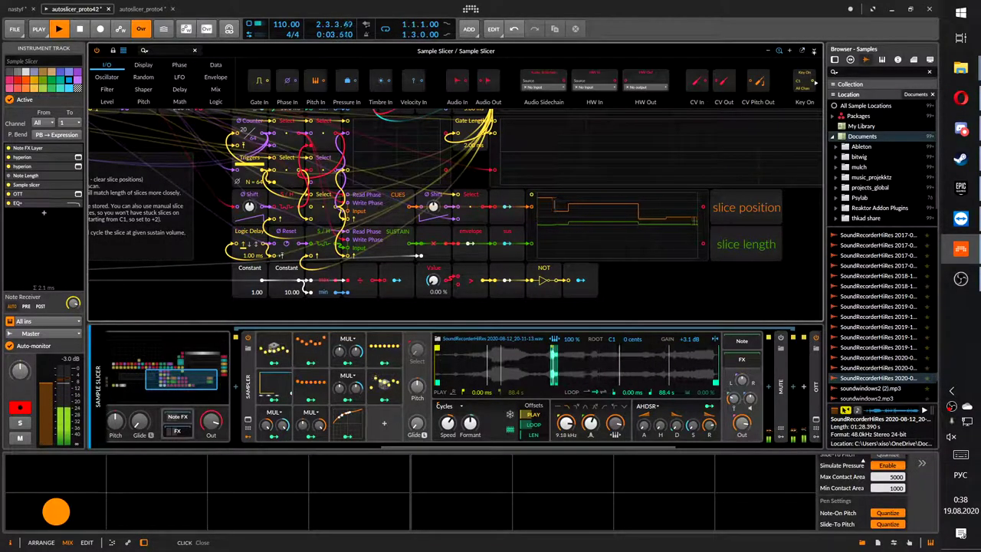
click(812, 51)
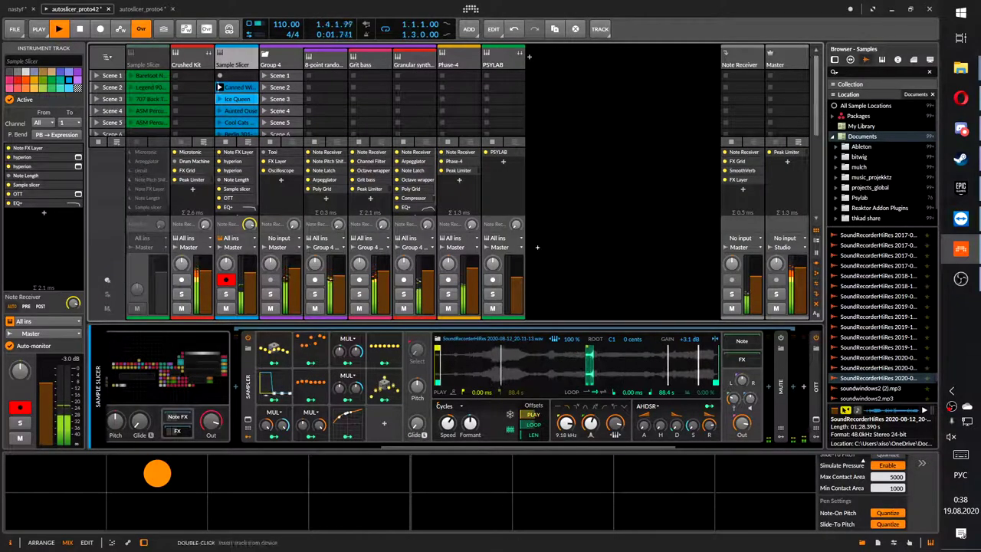
- Switch the Sample Slicer's remote controls to Page 3 and adjust its envelope controls
scroll(622, 435, left, 3)
scroll(622, 435, left, 3)
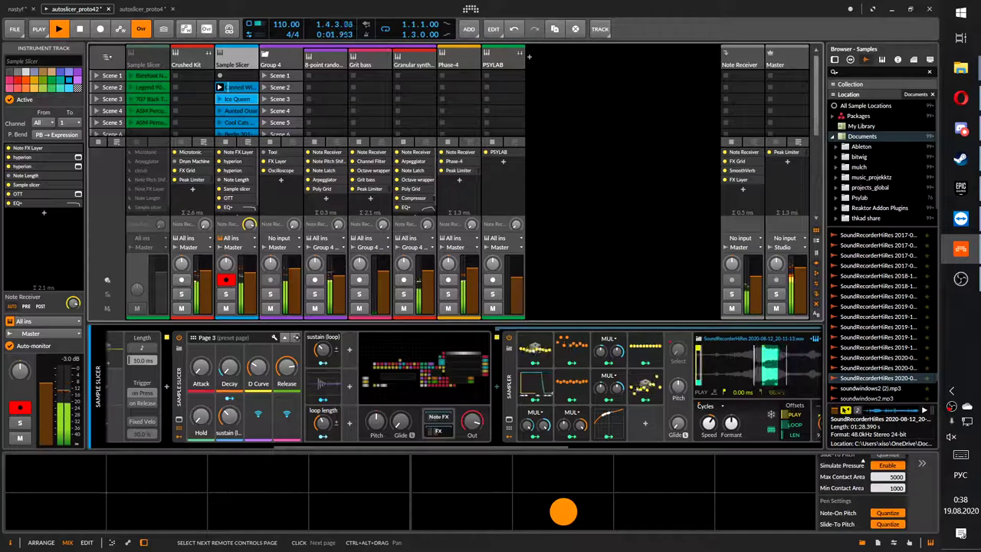
drag(258, 368, 201, 406)
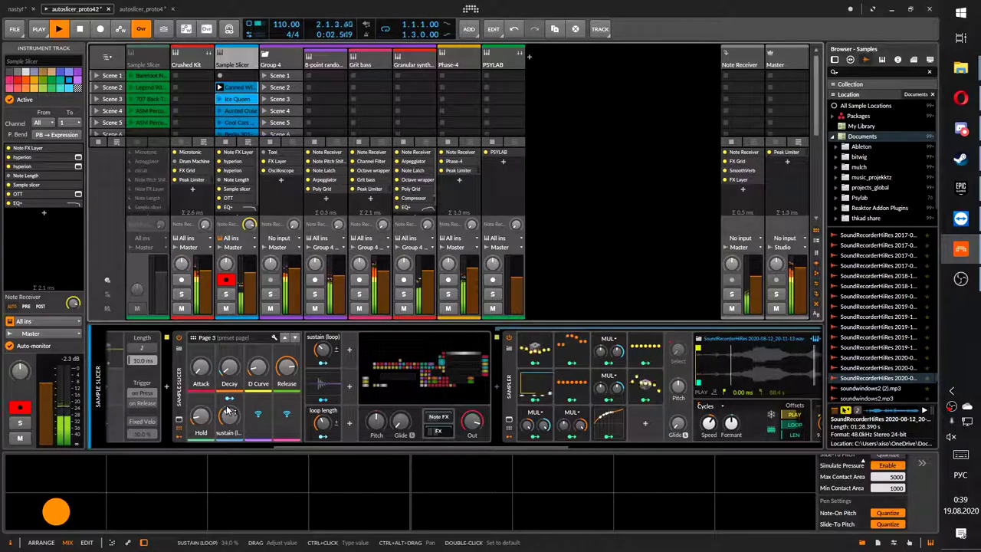
mouse_move(228, 415)
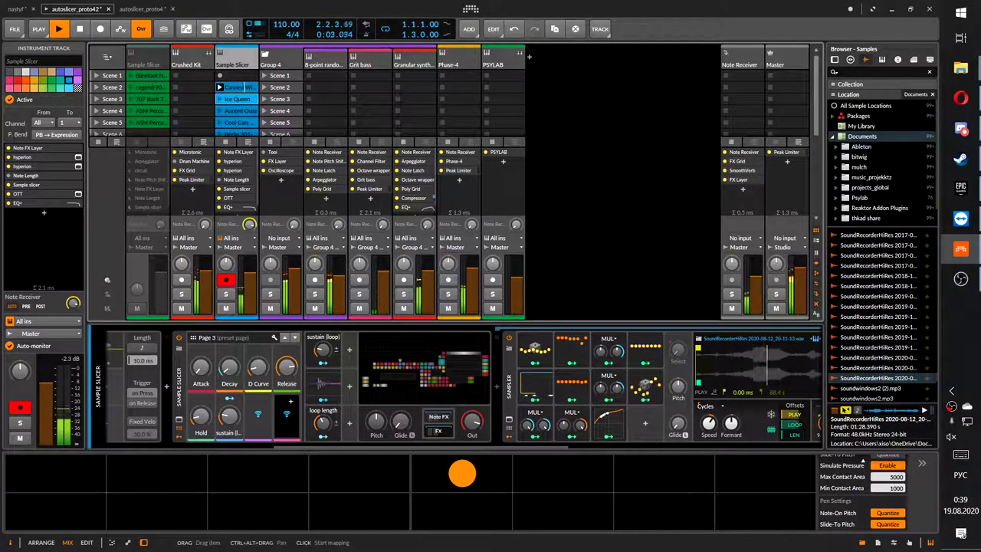
- Adjust the pitch scale value in the Sample Slicer track's second hyperion plug-in and close its window
scroll(289, 406, left, 4)
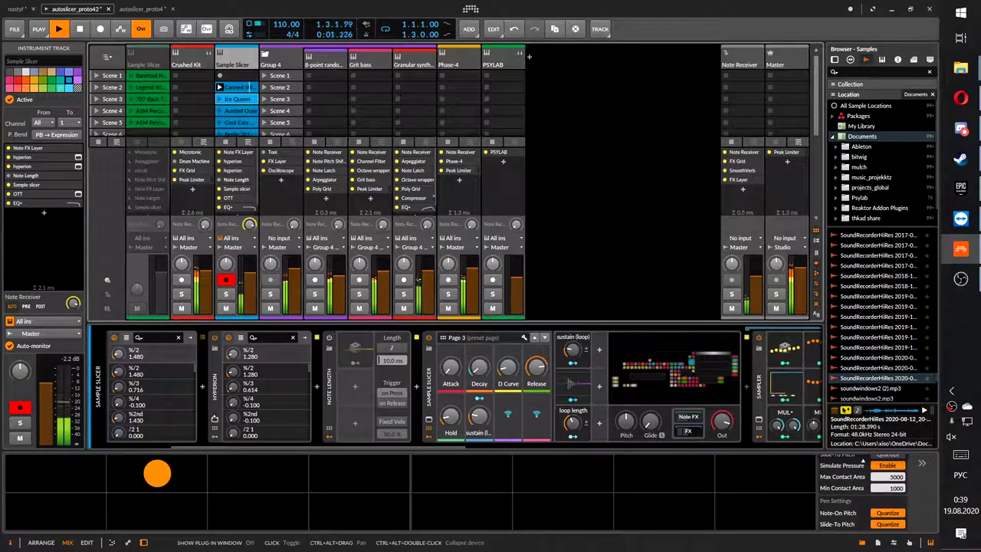
click(214, 420)
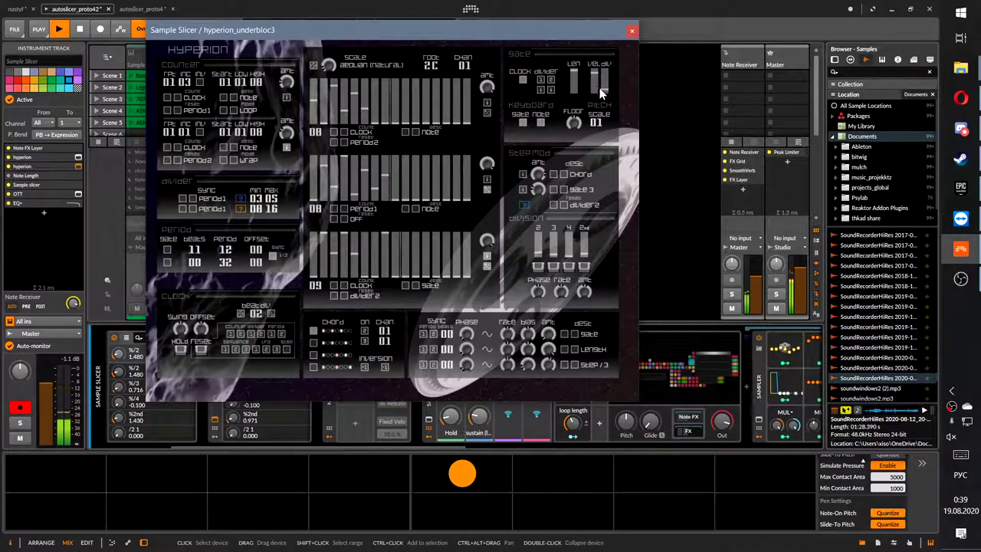
drag(597, 129, 603, 120)
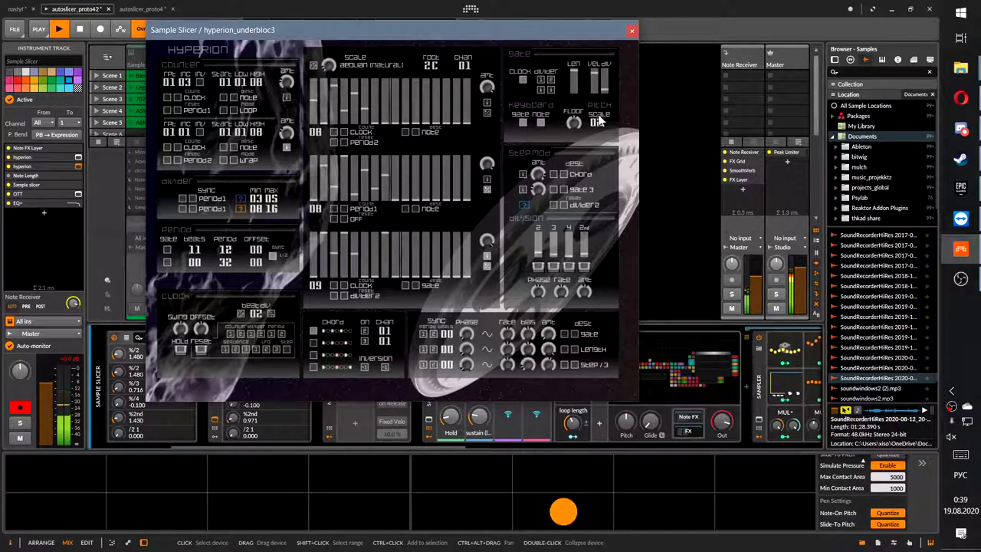
click(632, 32)
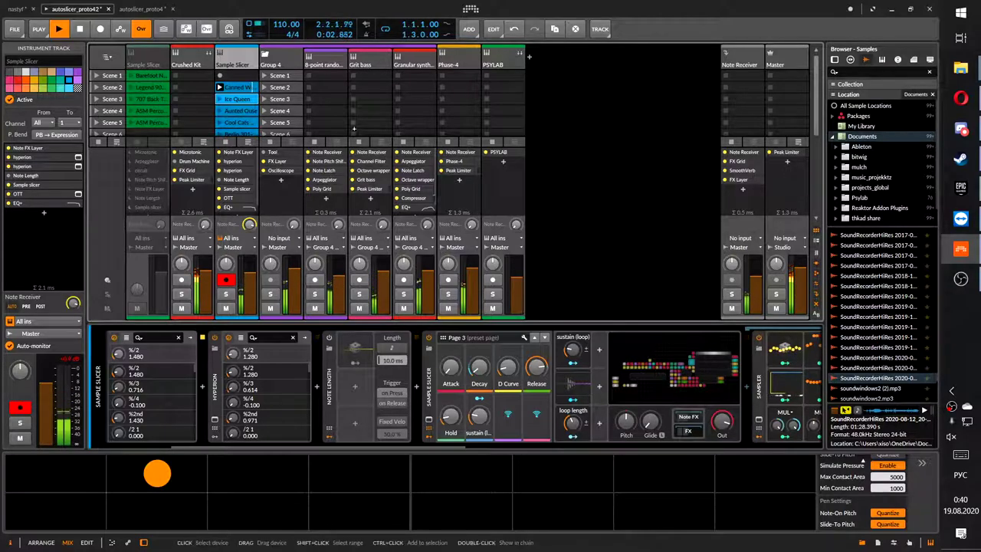
- Set the phase modulation amount of the Sine oscillator in the Grit bass track's grid patch to 43.9%
click(369, 64)
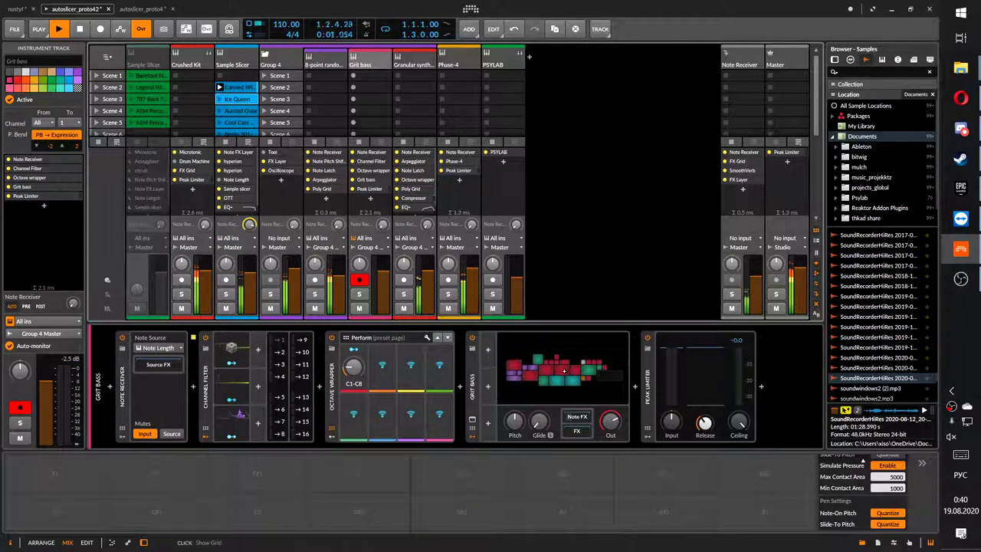
click(566, 372)
drag(241, 293, 347, 269)
mouse_move(391, 183)
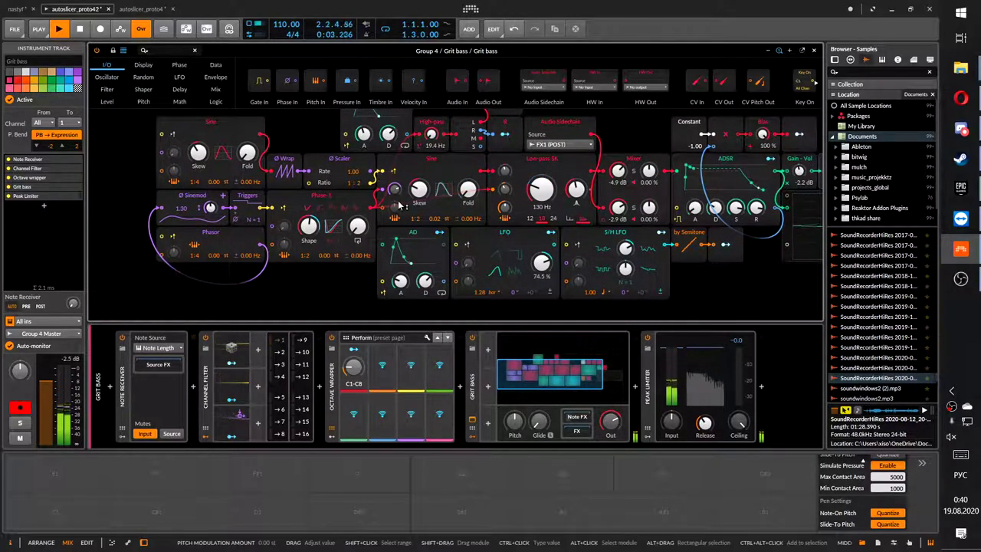
drag(394, 190, 394, 186)
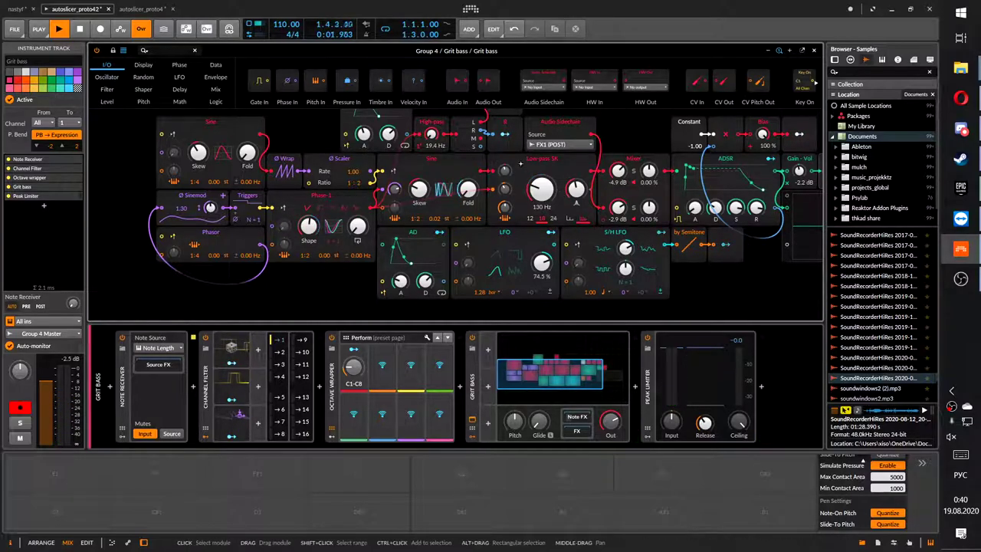
drag(524, 163, 499, 188)
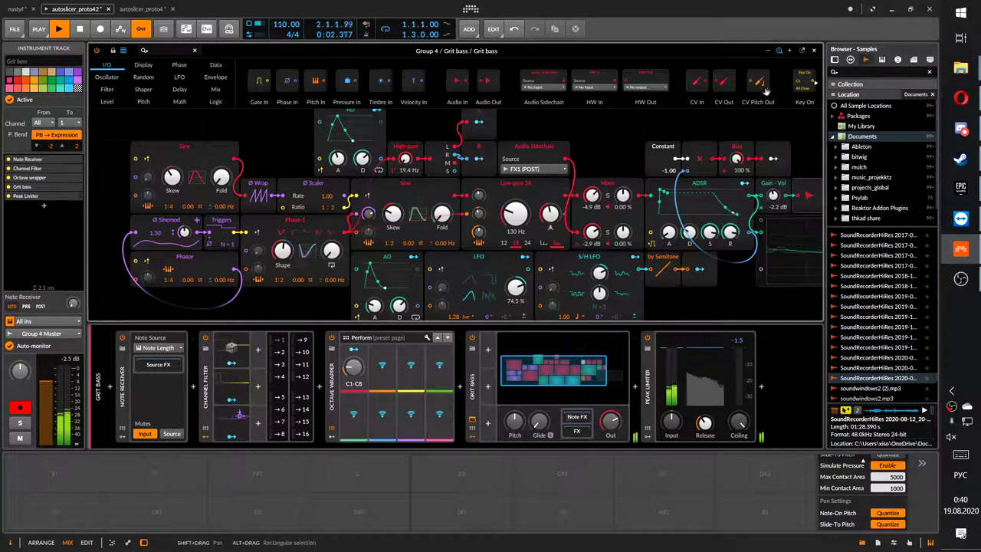
click(814, 50)
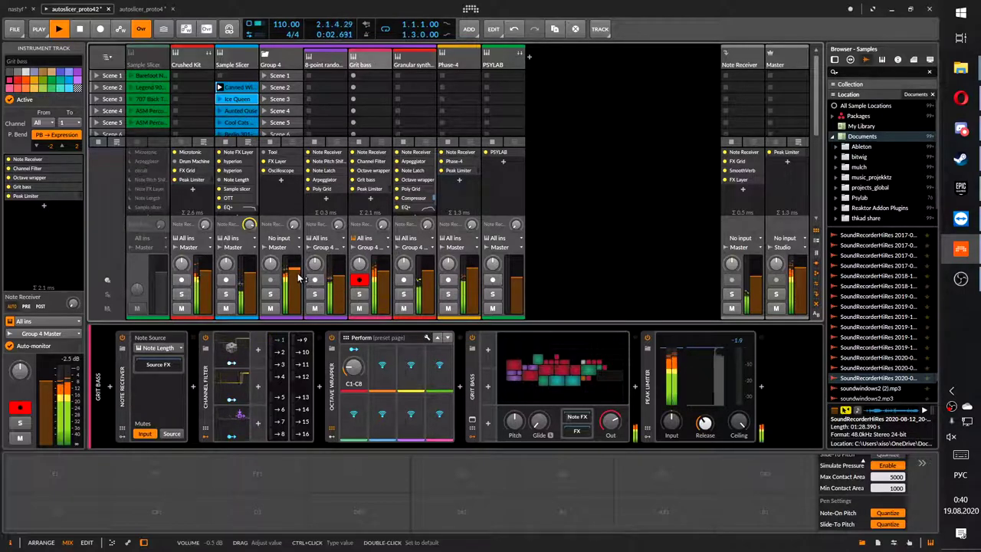
- Lower the volume of the Group 4 track to about -1.5 dB
drag(300, 278, 301, 280)
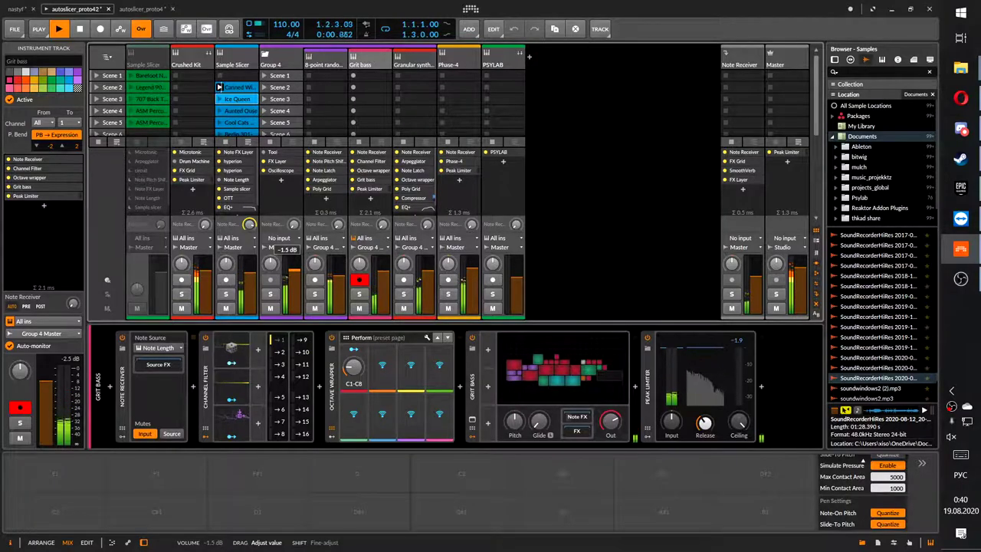
drag(300, 280, 300, 282)
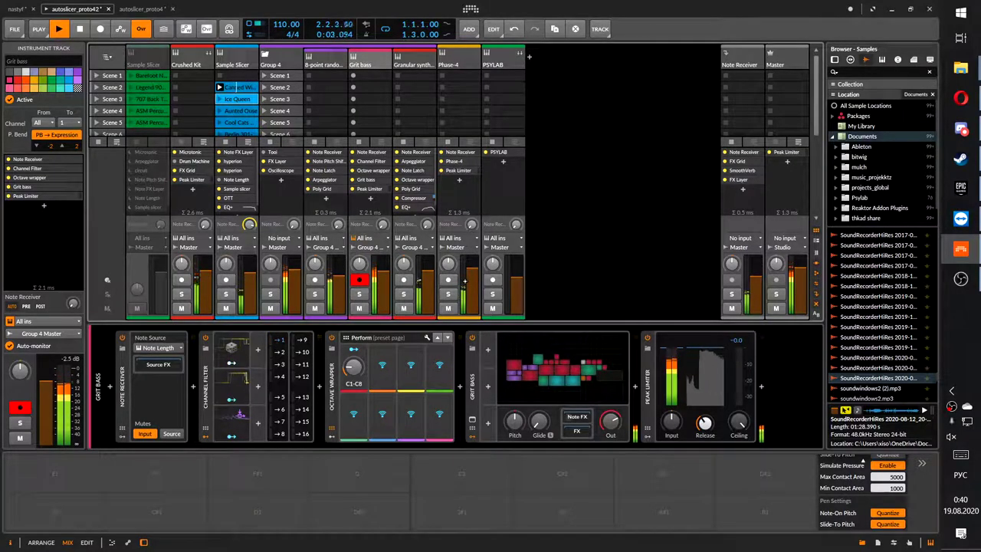
- Raise the input gain of the Phase-4 track's Peak Limiter and set its release to about 138 ms
click(464, 281)
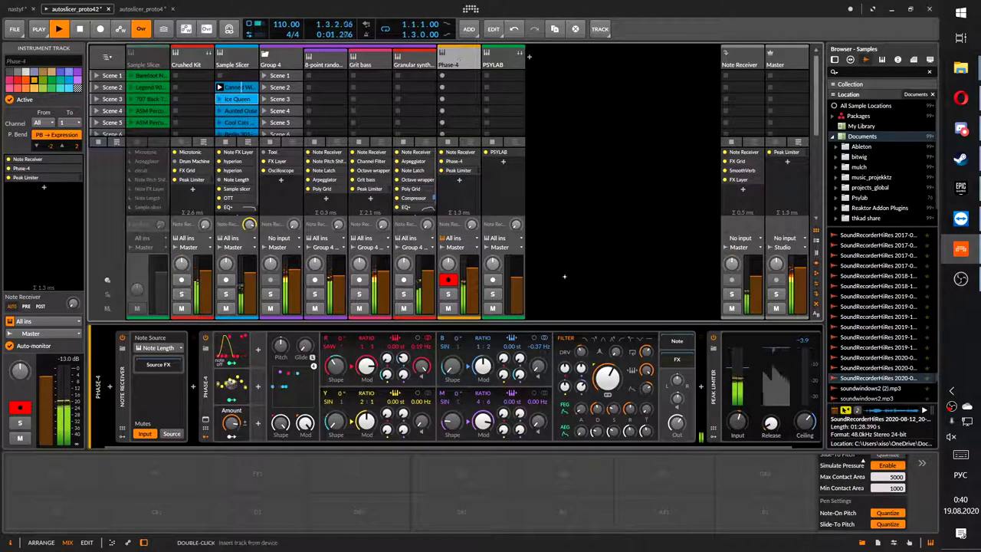
drag(793, 399, 695, 394)
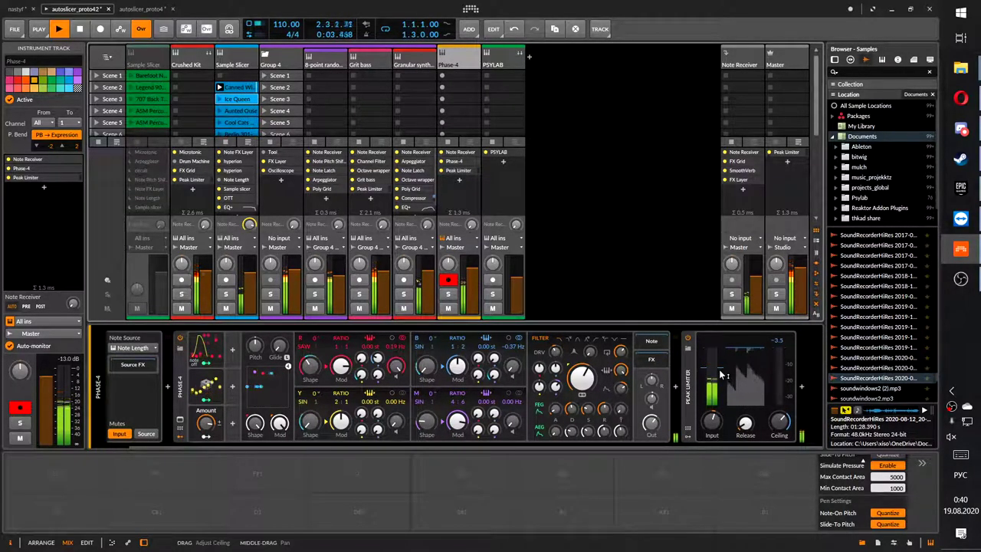
drag(714, 423, 714, 423)
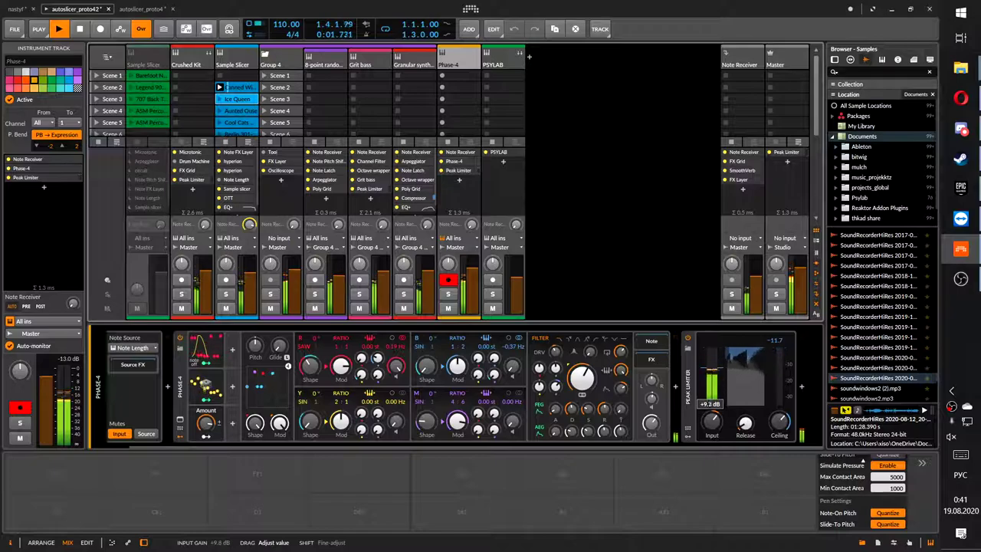
drag(713, 422, 713, 420)
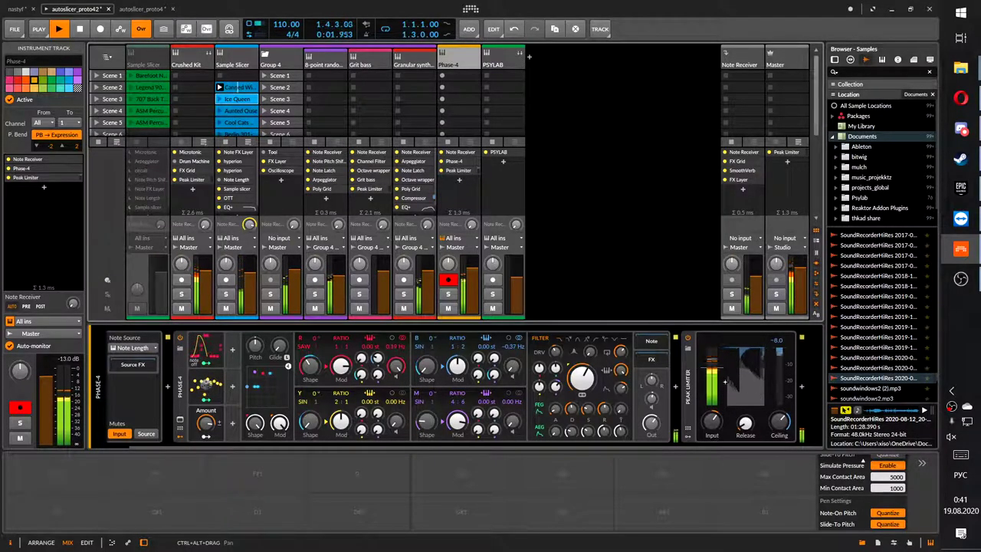
drag(742, 412, 743, 409)
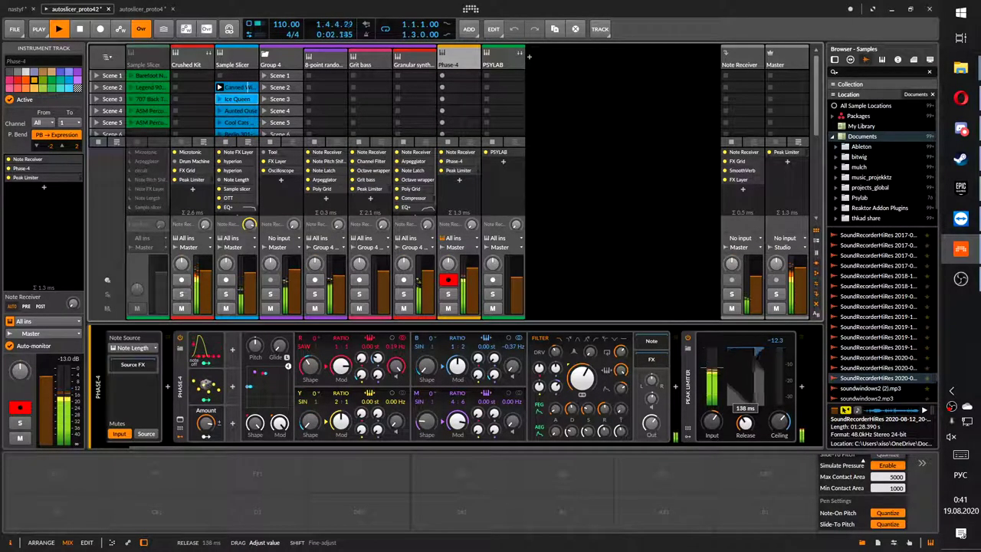
drag(743, 420, 744, 420)
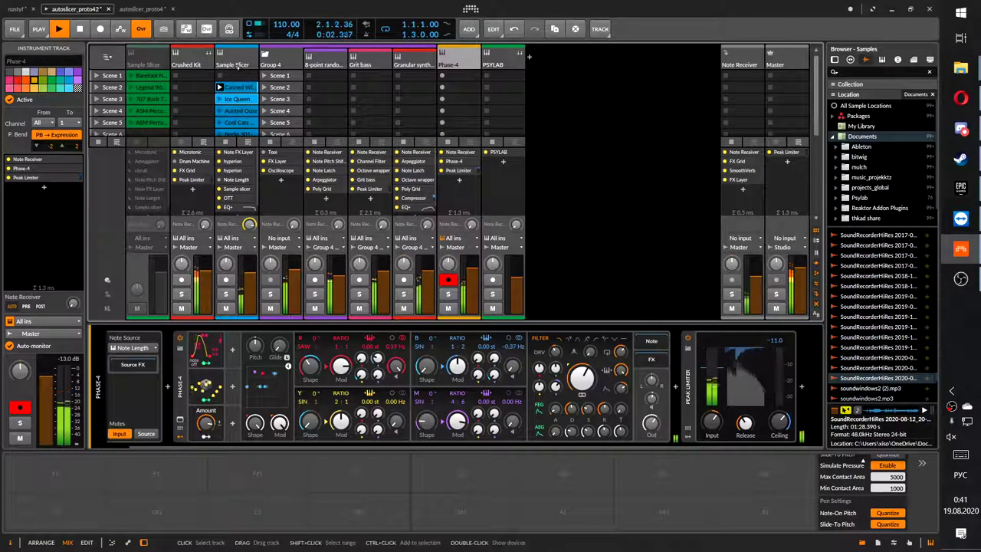
- Adjust the reverb and sinemod controls of the Poly Grid on the 8-point random WT synth track
click(303, 62)
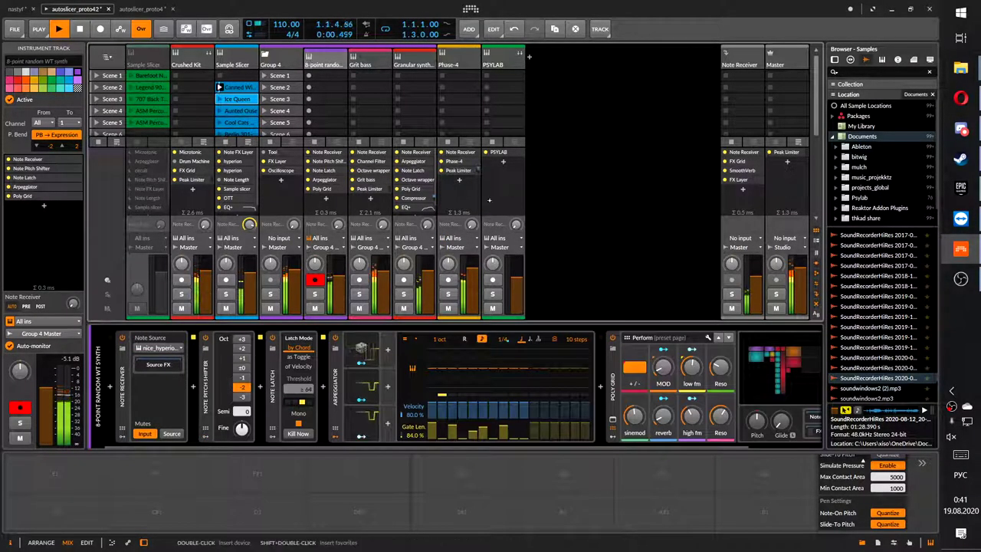
drag(665, 416, 635, 453)
drag(634, 420, 634, 416)
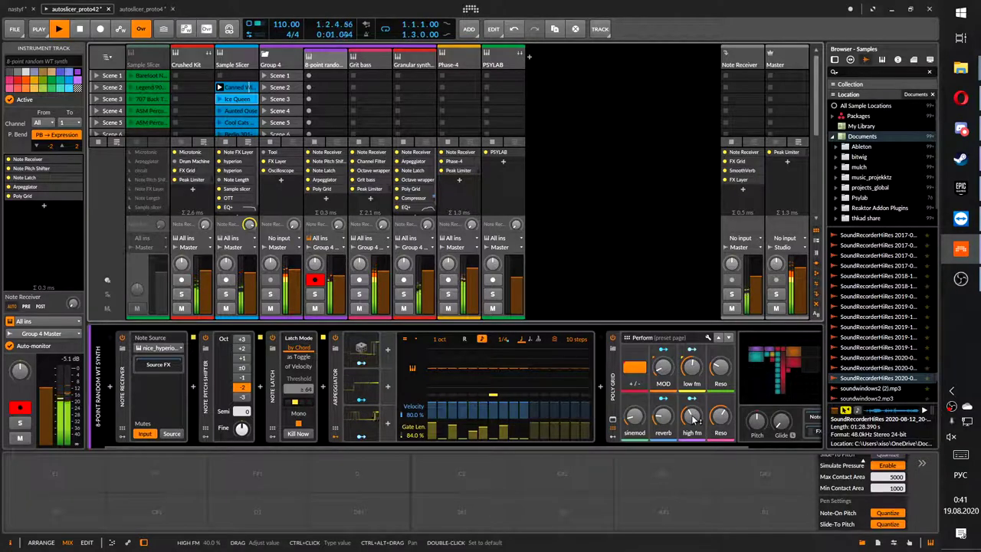
scroll(605, 381, right, 2)
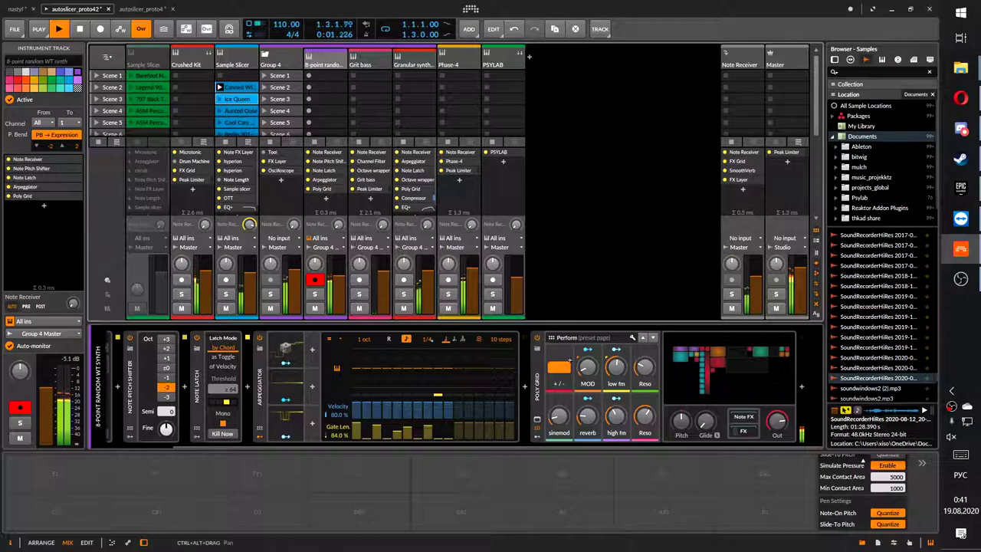
- Reopen the Grit bass grid patch and lower the Sine oscillator's phase modulation amount
click(365, 64)
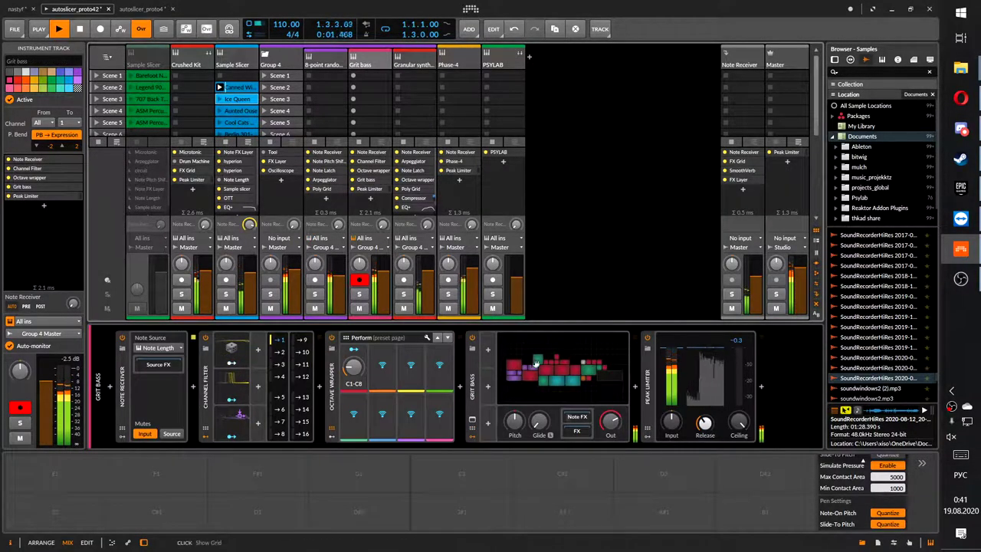
click(537, 359)
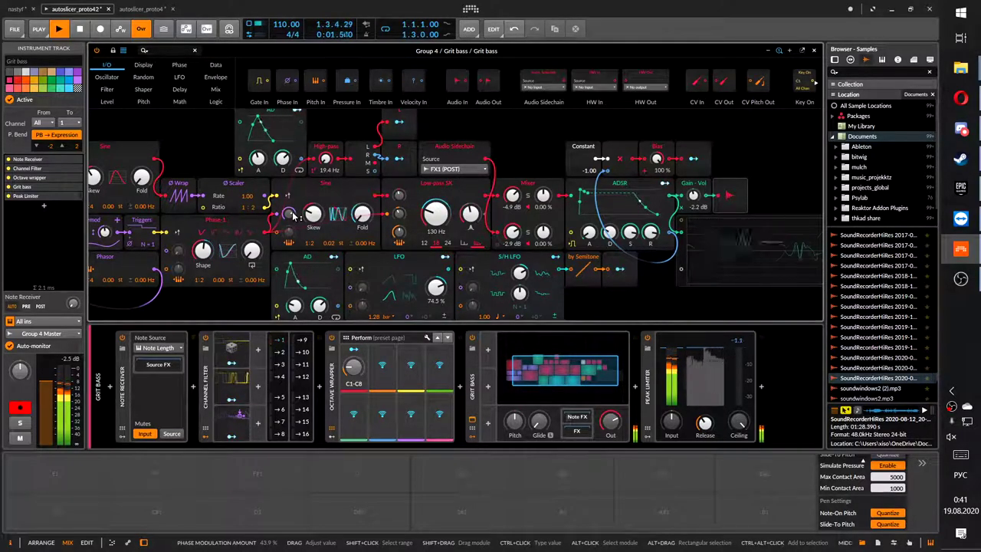
drag(293, 216, 293, 256)
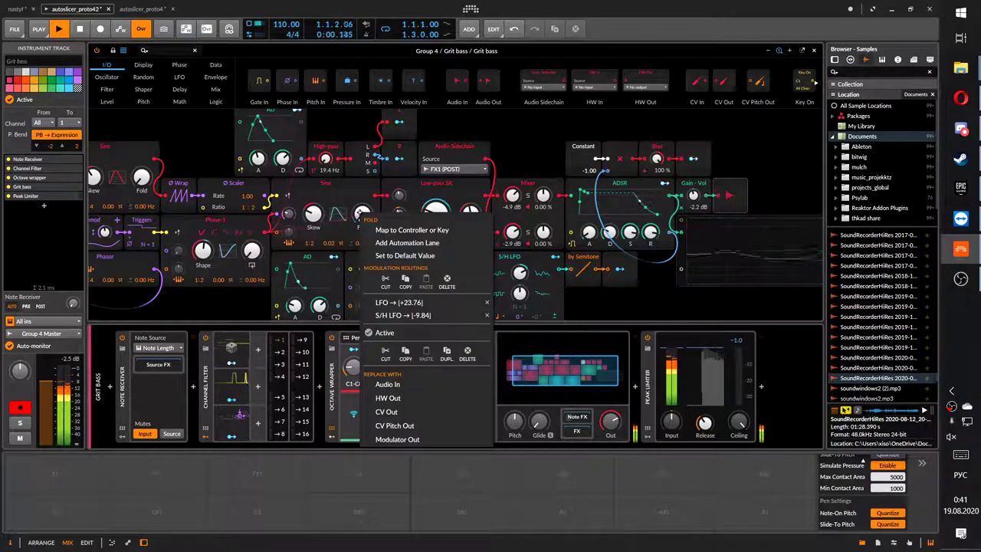
- Set the LFO's modulation of the Sine oscillator's Fold to +11.28 in the Grit bass patch
click(353, 183)
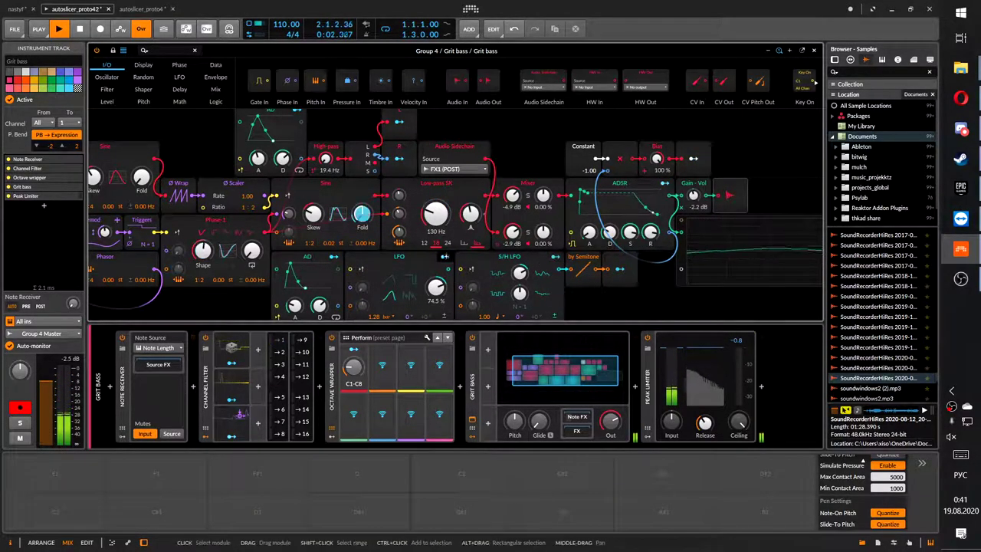
click(445, 257)
drag(362, 213, 361, 221)
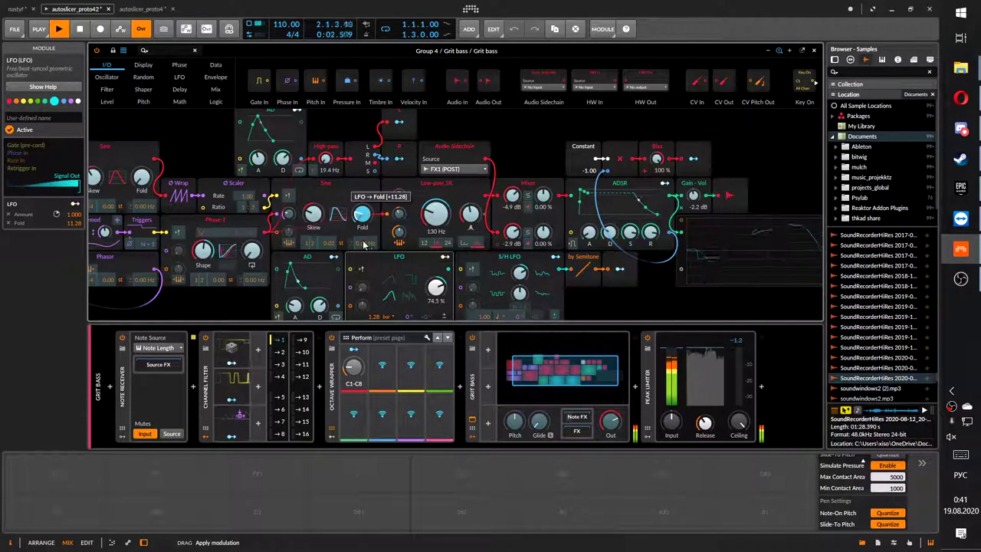
click(443, 257)
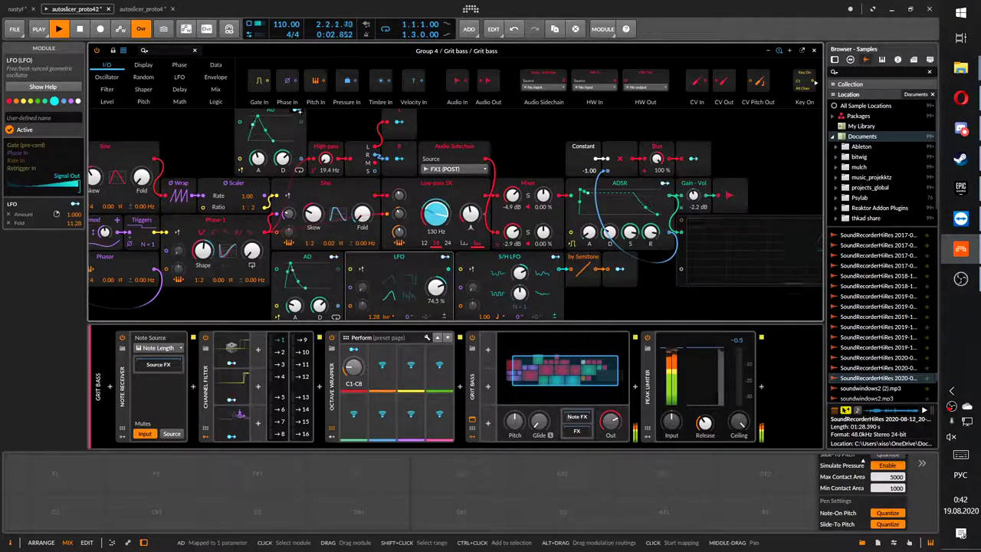
- Lower the AD envelope's modulation of the Low-pass SK cutoff to about +63, close the Grit bass patch and raise its track volume to about -0.9 dB
click(297, 112)
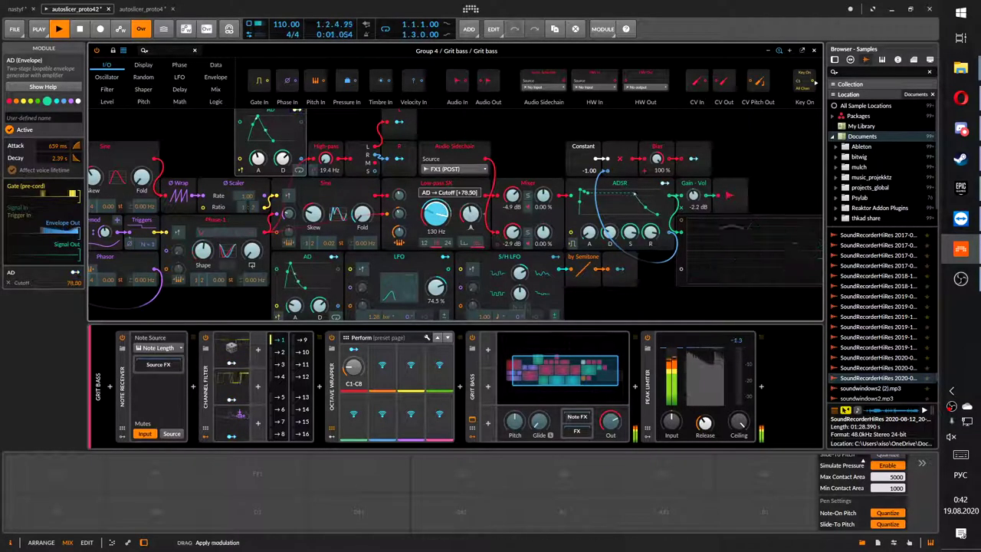
drag(436, 213, 435, 216)
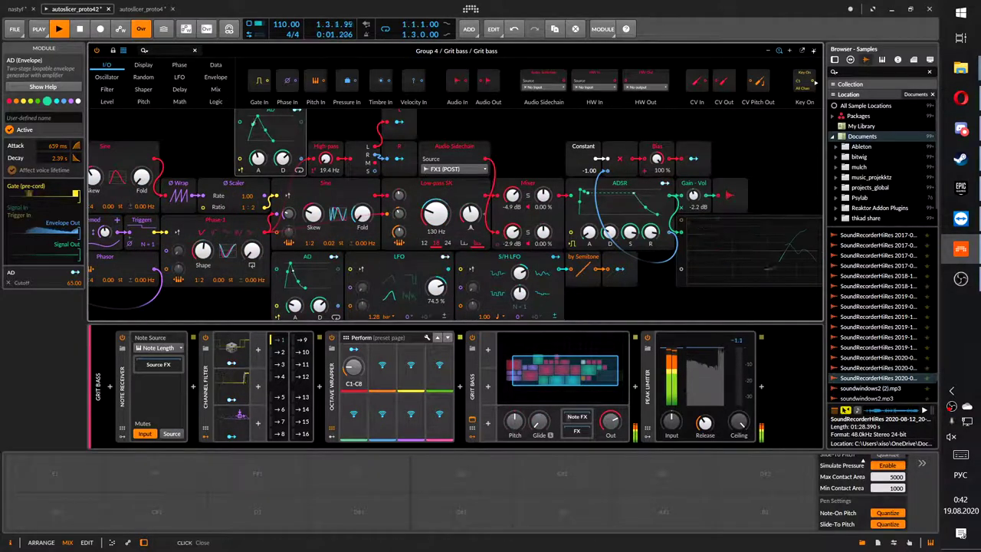
click(813, 50)
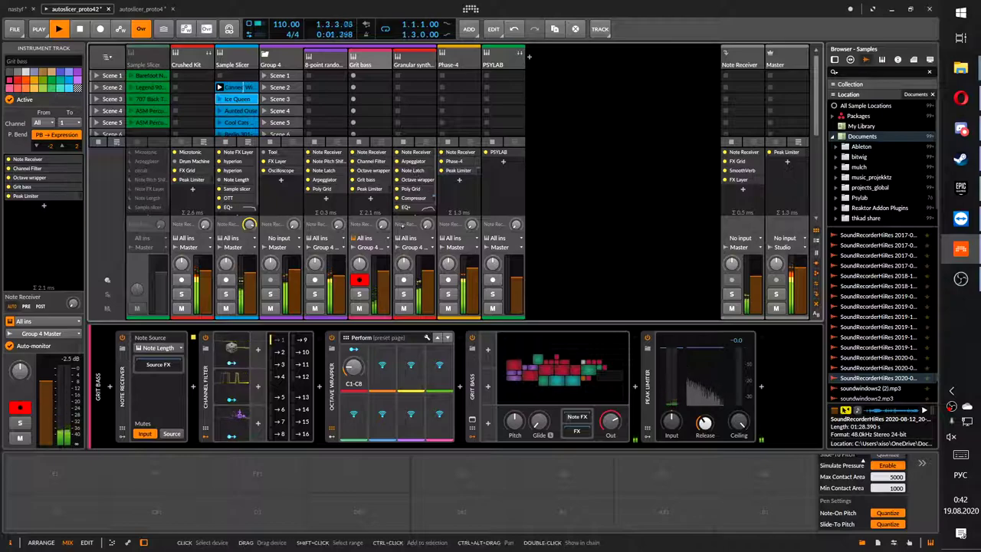
drag(382, 275, 382, 270)
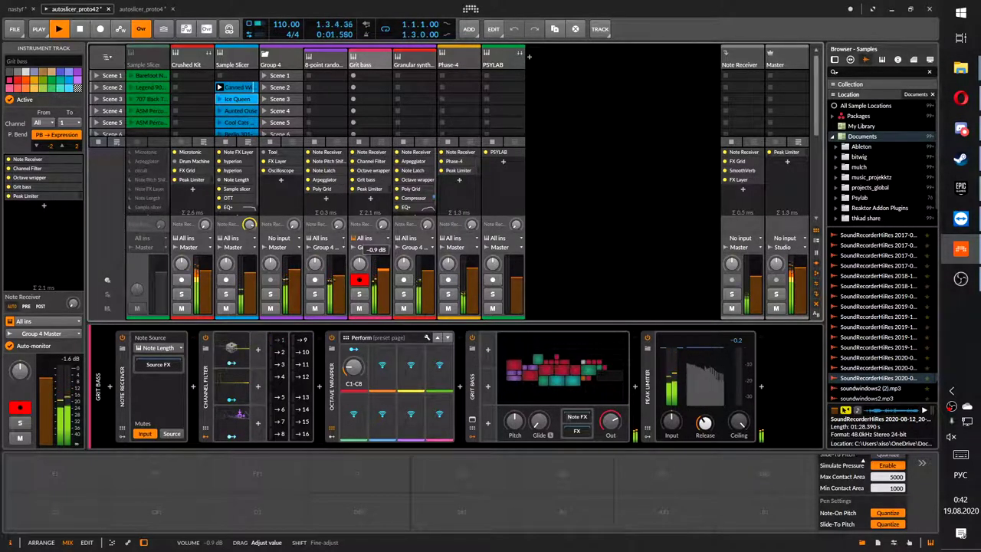
drag(382, 270, 383, 270)
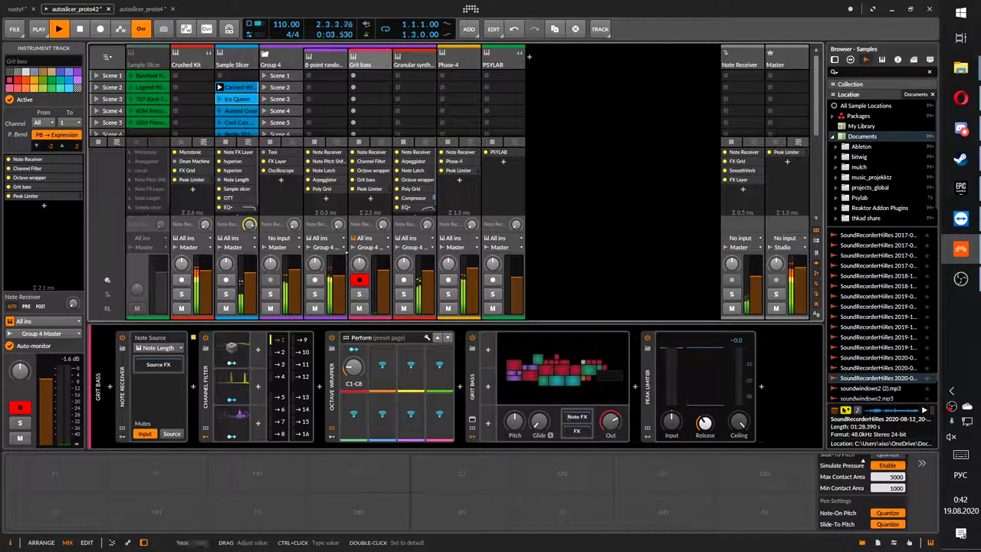
- On the blue Sample Slicer track, nudge the loop length control and sweep the Sampler's playback speed, including down to 31 %
click(222, 55)
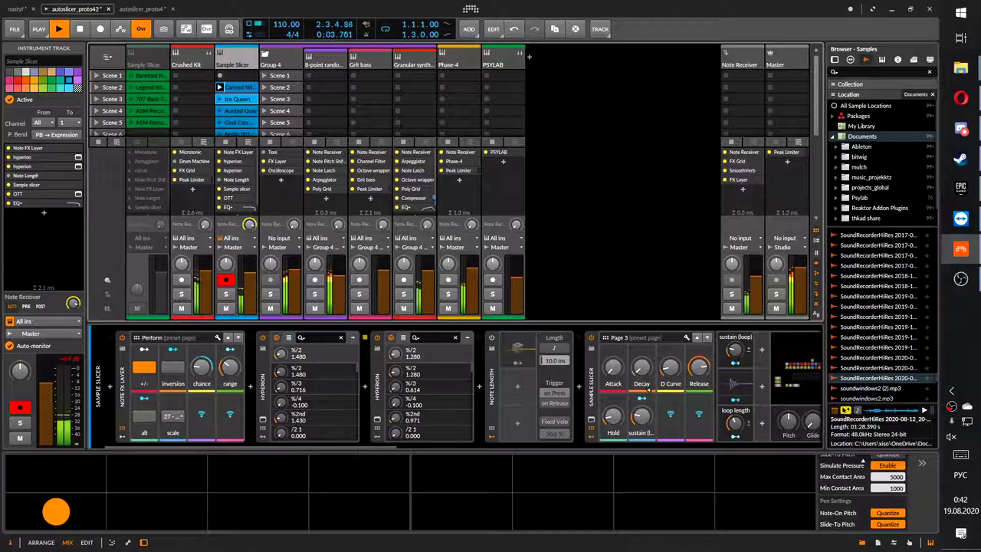
drag(669, 410, 271, 410)
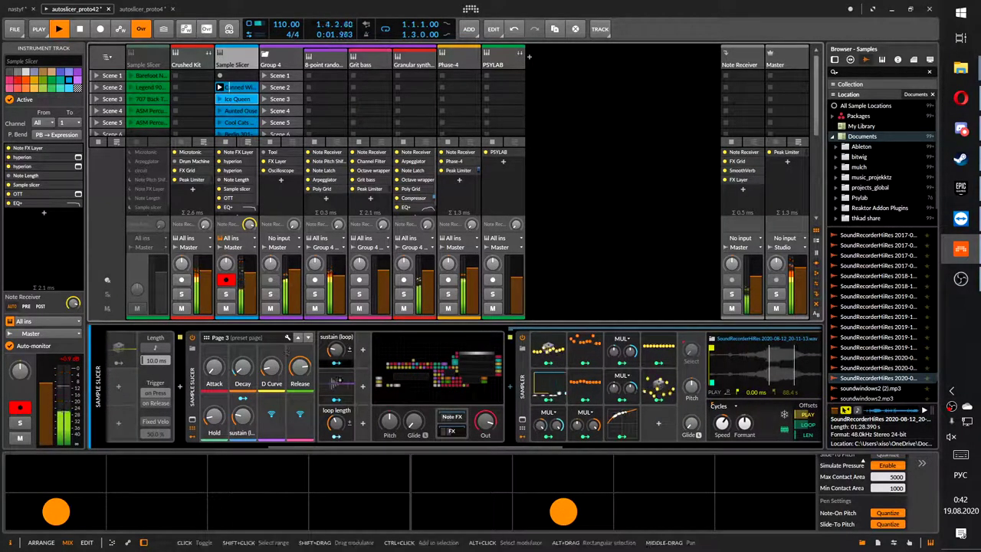
drag(335, 424, 335, 421)
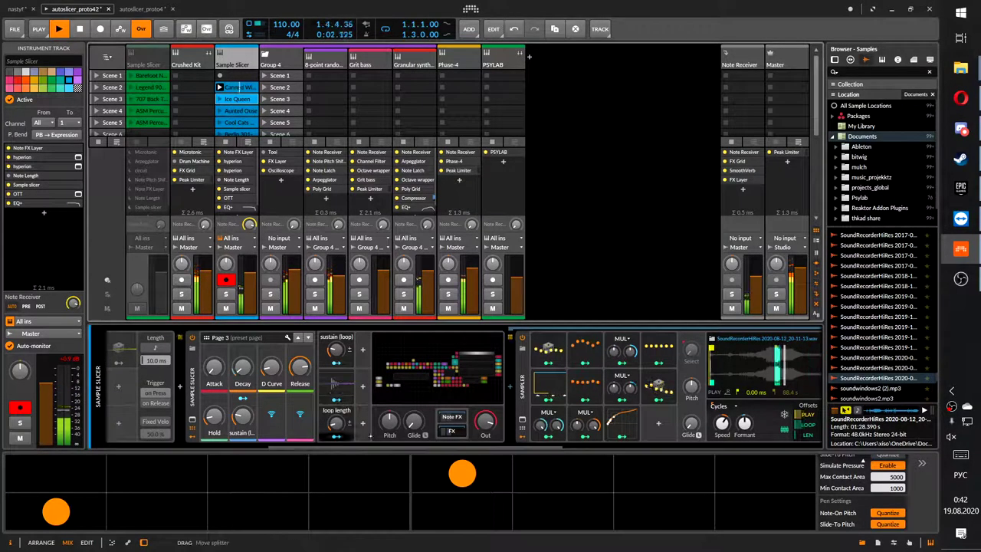
drag(722, 424, 721, 421)
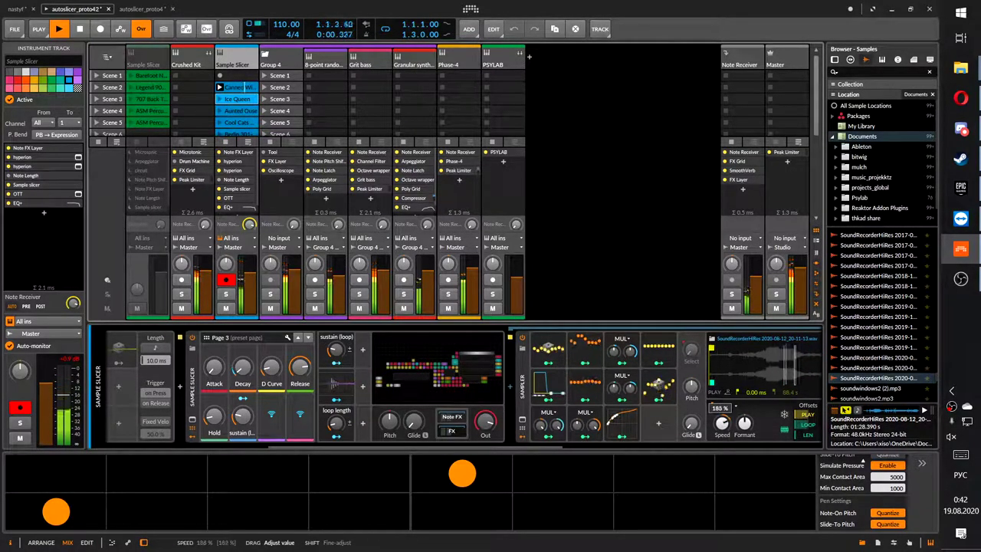
drag(462, 472, 158, 471)
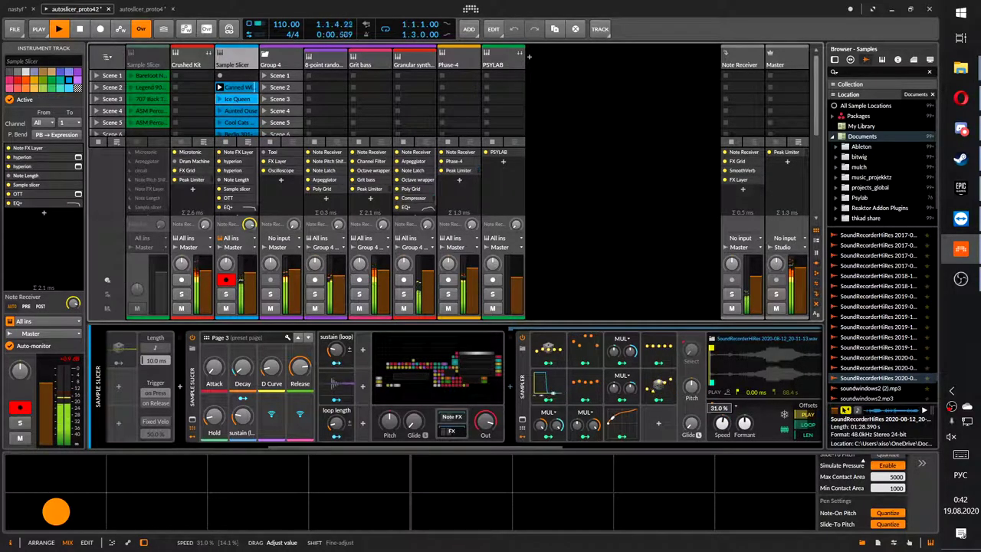
drag(722, 423, 722, 418)
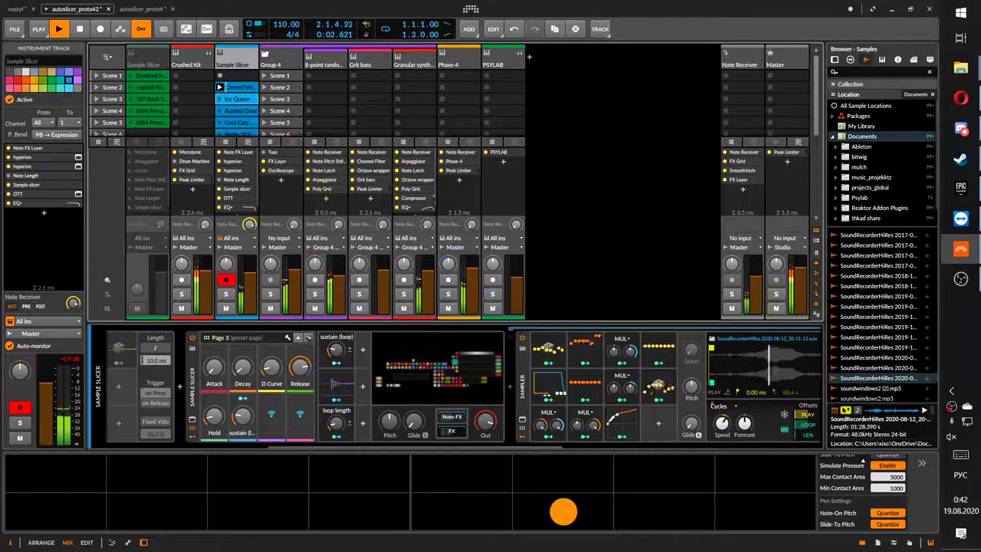
- Switch the Sample Slicer's remote controls to the sampler page and adjust the rnd tex amount
click(298, 338)
drag(244, 373, 243, 339)
drag(664, 512, 462, 473)
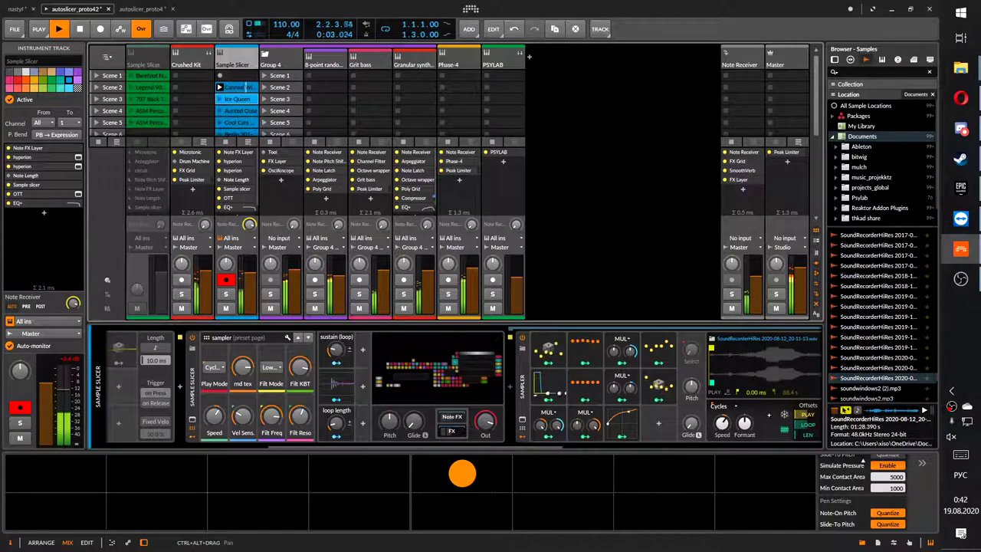
scroll(541, 380, right, 5)
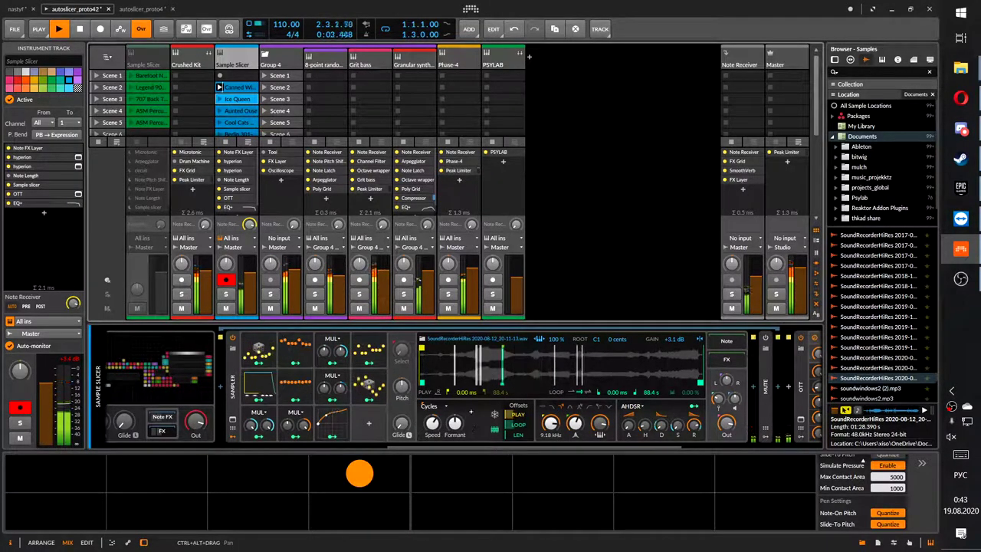
drag(471, 412, 611, 419)
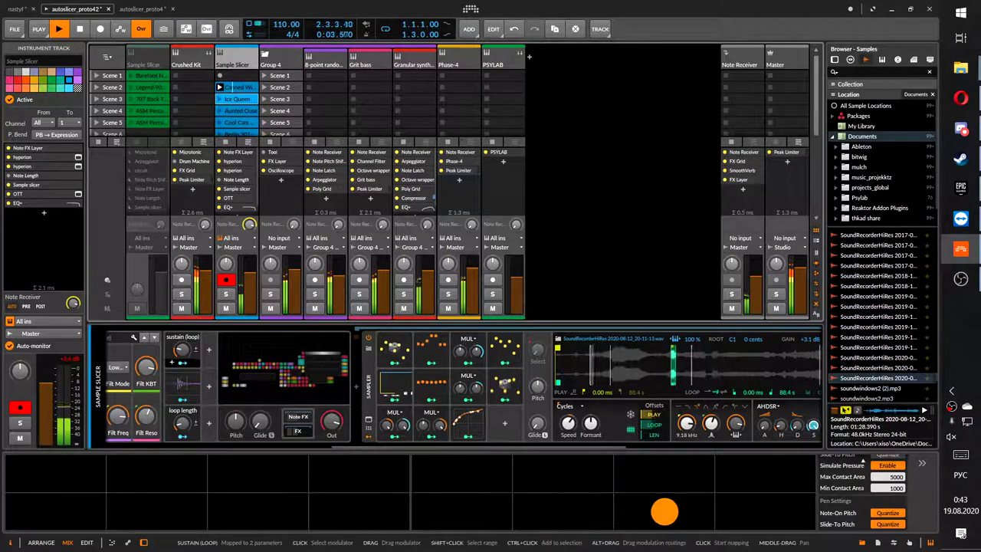
drag(193, 423, 323, 419)
drag(230, 367, 230, 372)
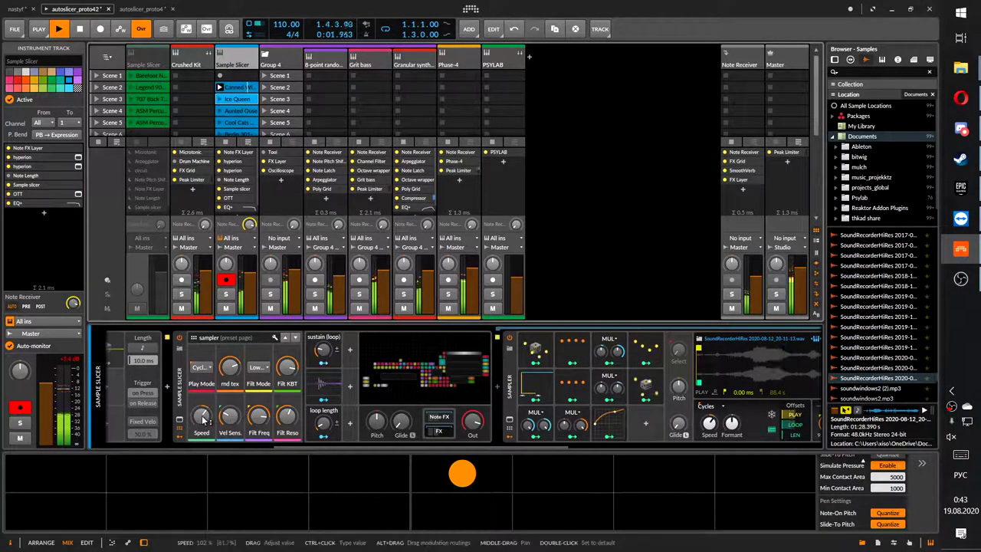
- Sweep the Sample Slicer's Speed remote control down and back up to about 153 %
drag(203, 417, 203, 455)
drag(201, 416, 202, 371)
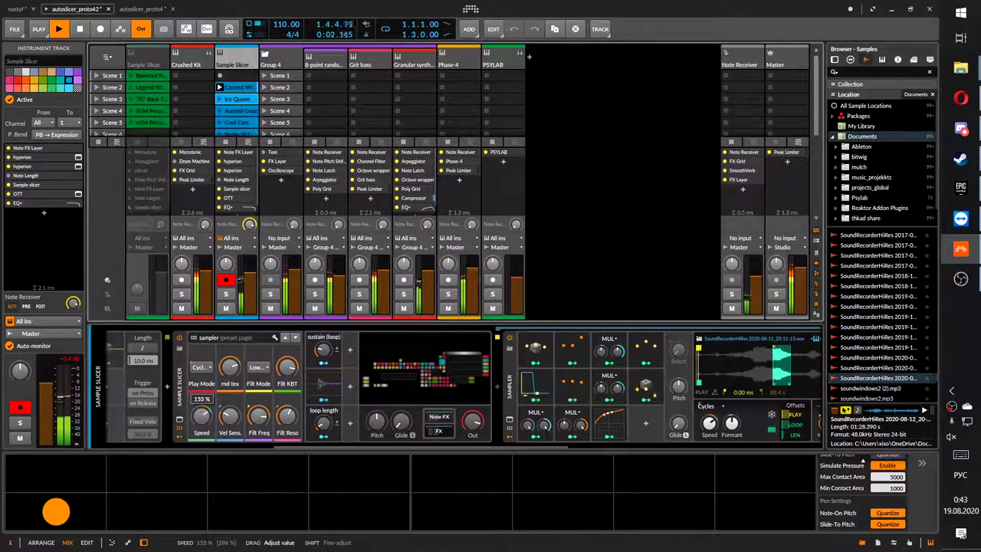
mouse_move(202, 416)
mouse_down()
mouse_move(201, 441)
mouse_move(202, 414)
mouse_up()
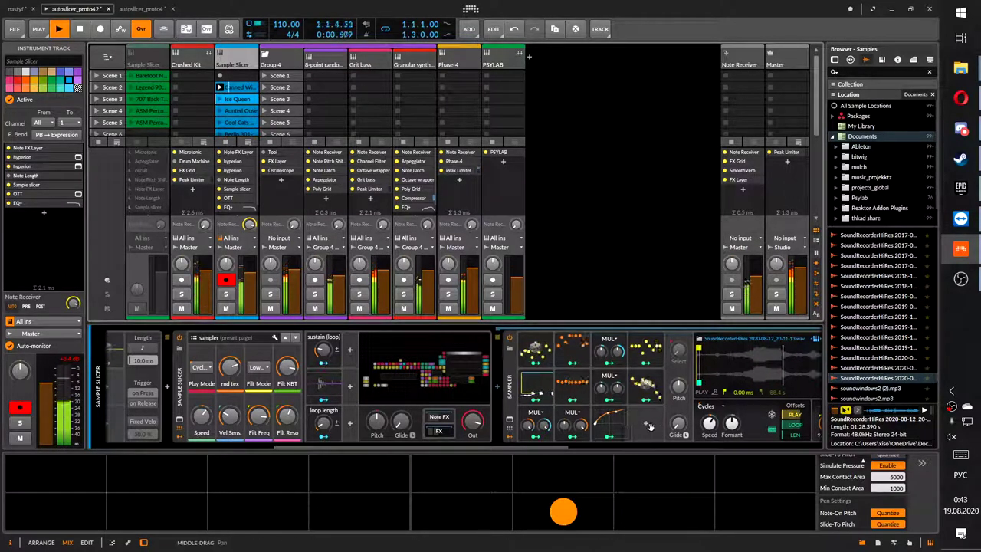
- Sweep the Sampler's root key through low and high notes, ending on G3
scroll(646, 423, right, 5)
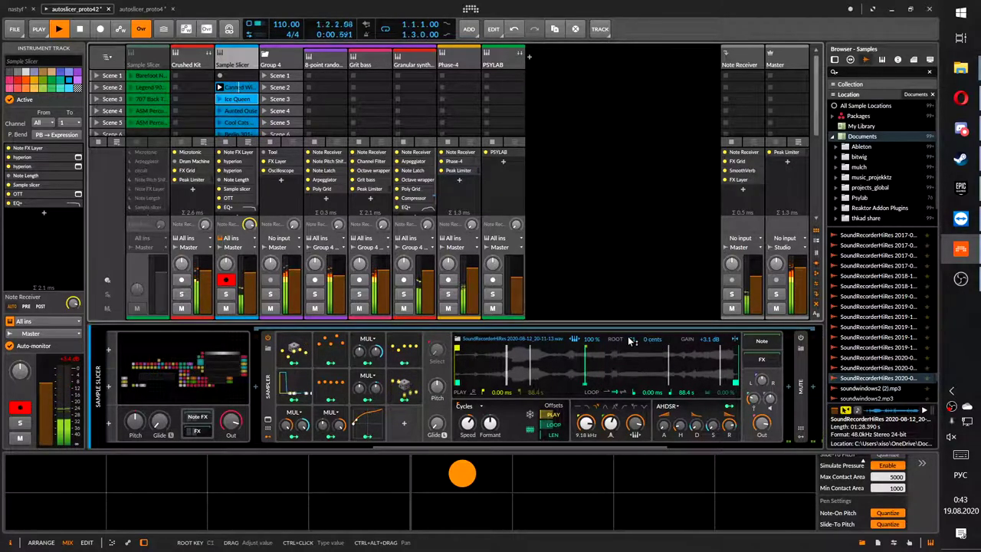
drag(630, 339, 630, 331)
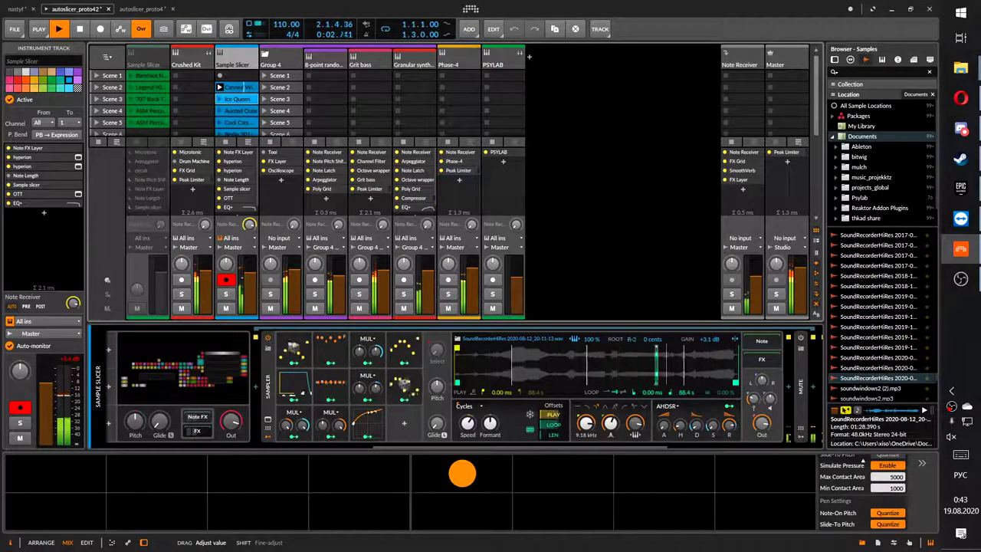
drag(631, 340, 631, 340)
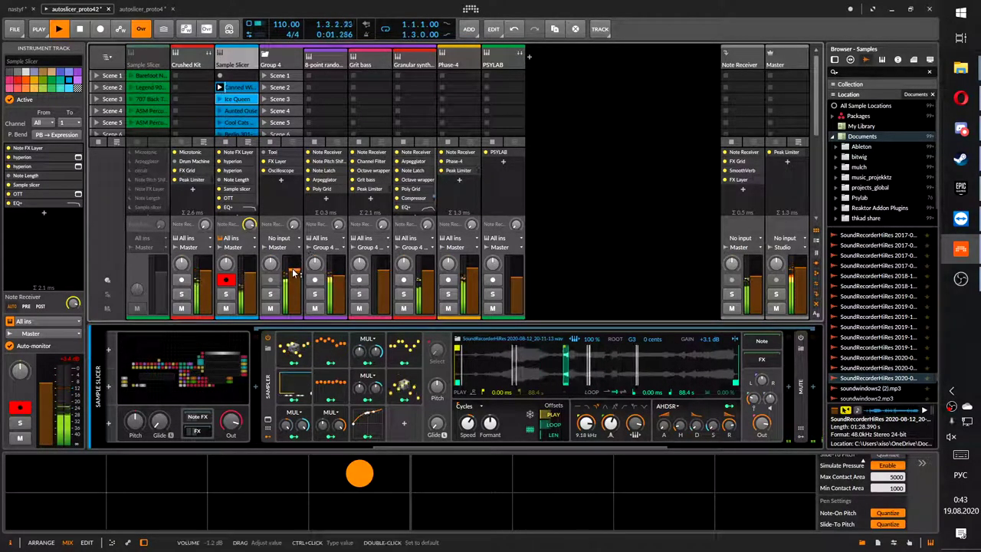
- Pull the Group 4 track's volume far down and move the Sampler's root key to A#5
drag(294, 274, 293, 304)
drag(630, 339, 631, 344)
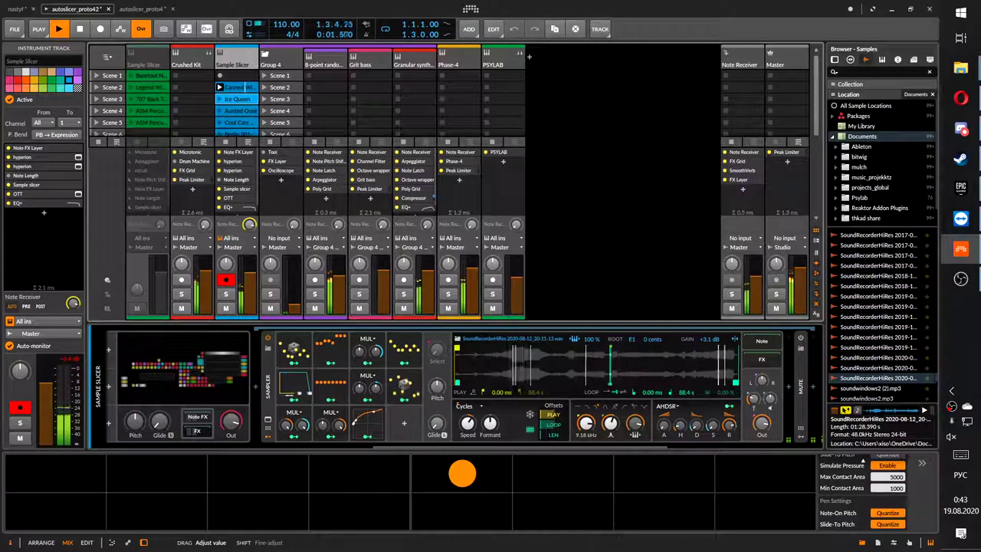
click(157, 473)
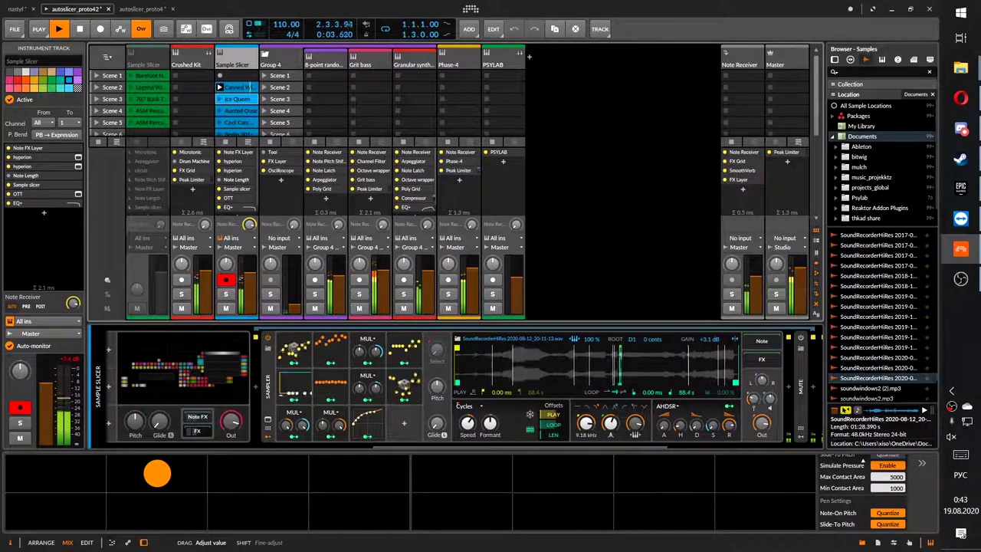
click(56, 511)
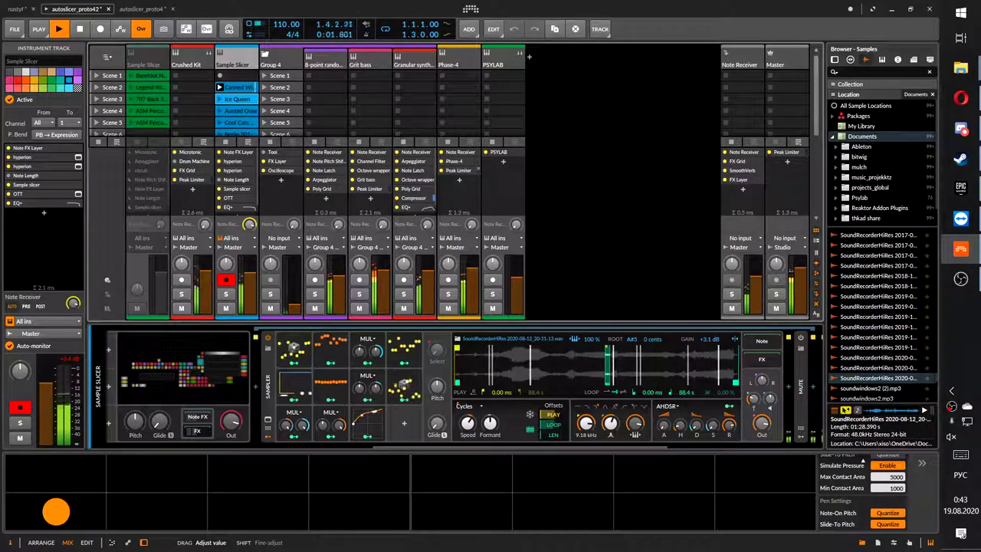
click(157, 473)
- Adjust the Sampler's pitch transpose and move its root key to D6
drag(437, 385, 436, 402)
click(360, 473)
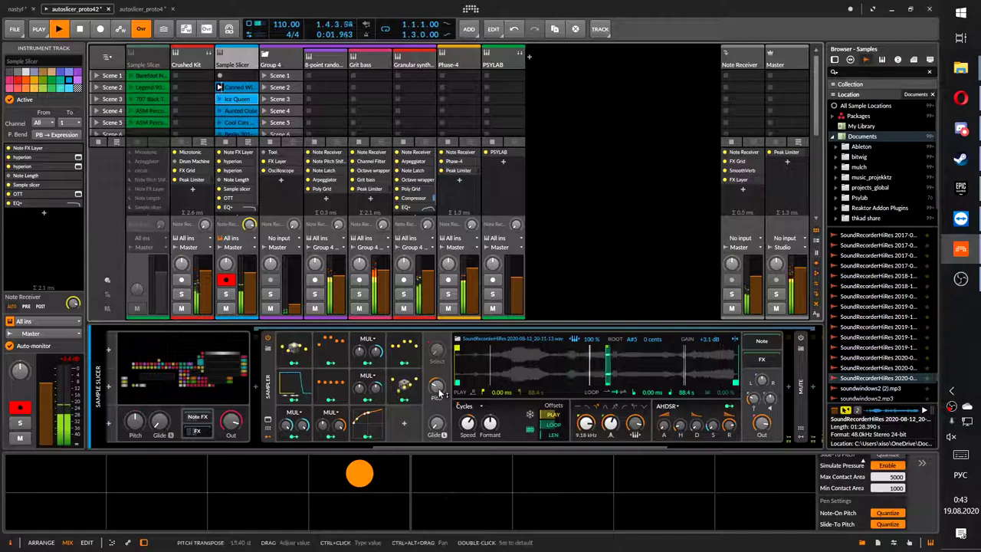
click(437, 388)
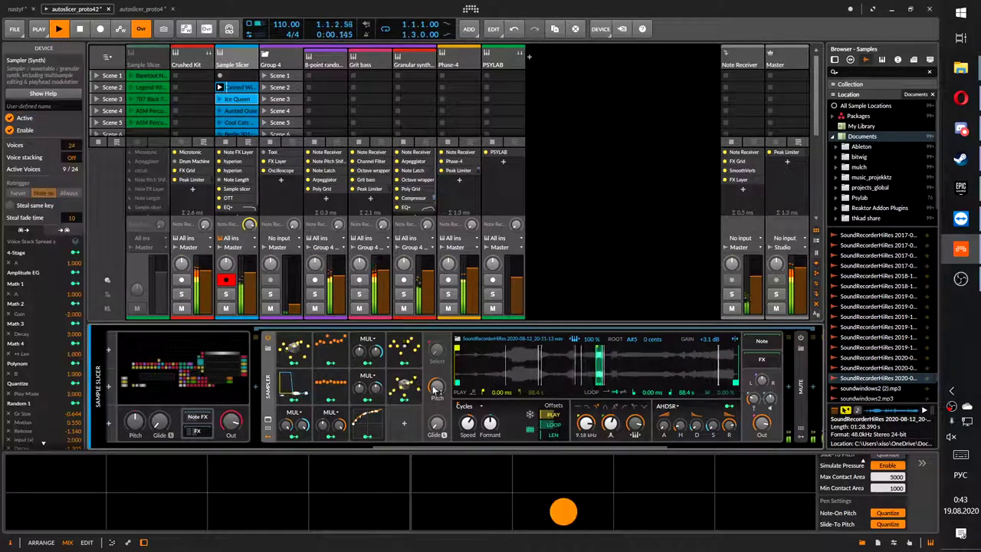
click(664, 511)
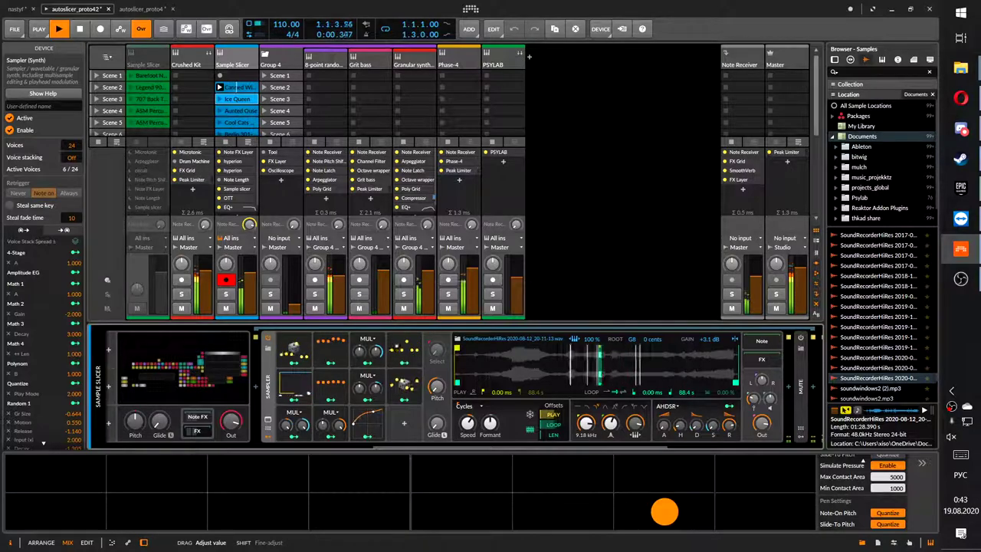
click(462, 473)
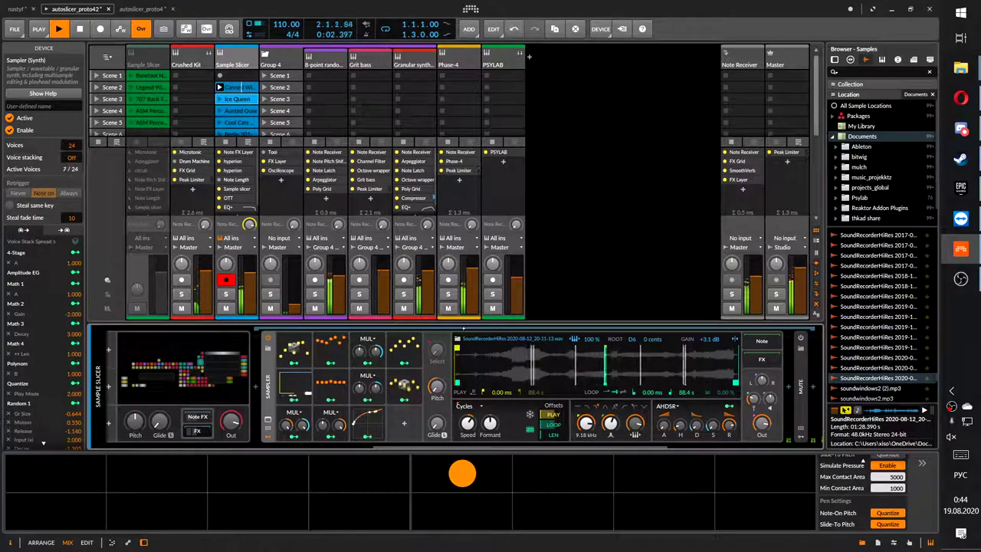
- Change the Sampler's playback mode from Cycles to Repitch
click(464, 405)
click(469, 417)
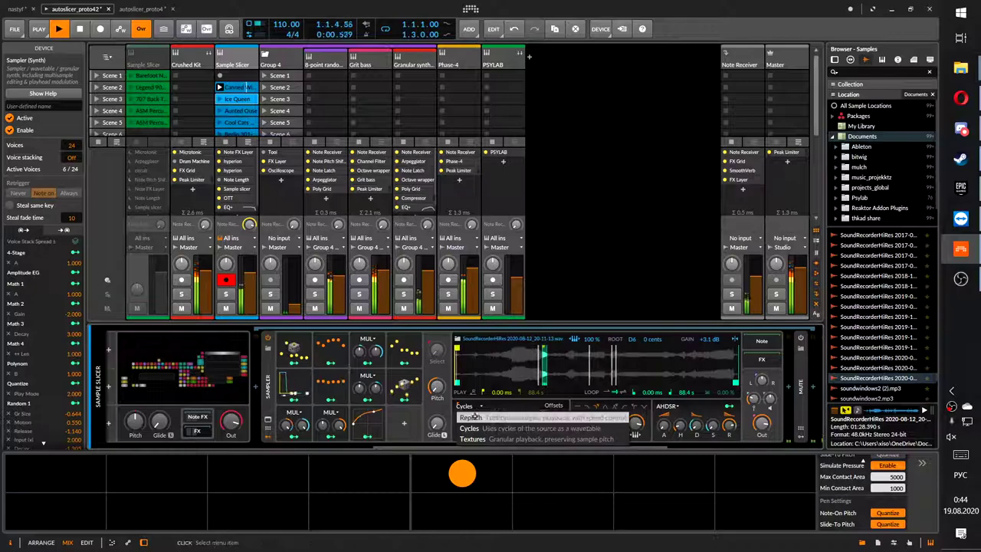
click(157, 472)
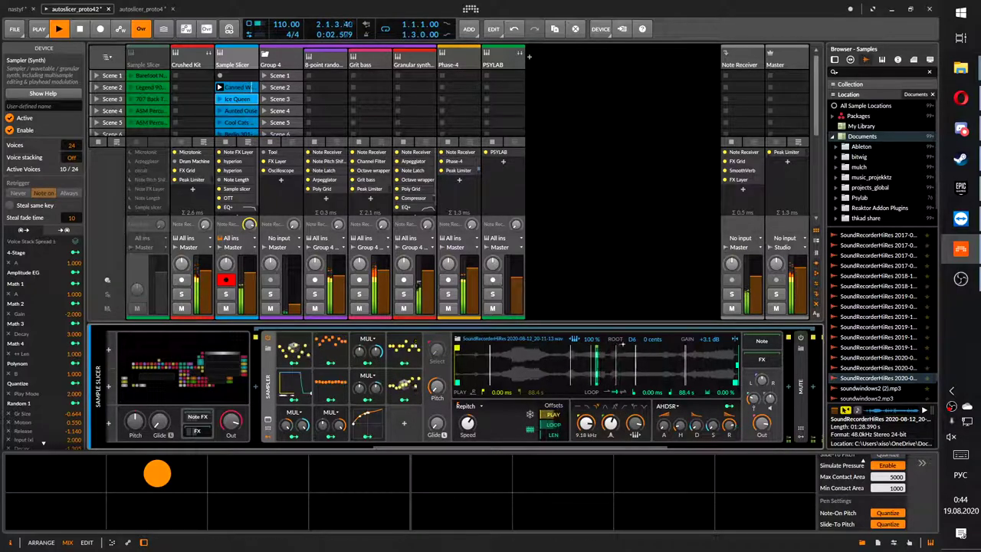
click(56, 511)
- Try to enter a new root key for the Sampler as text
ctrl+click(633, 340)
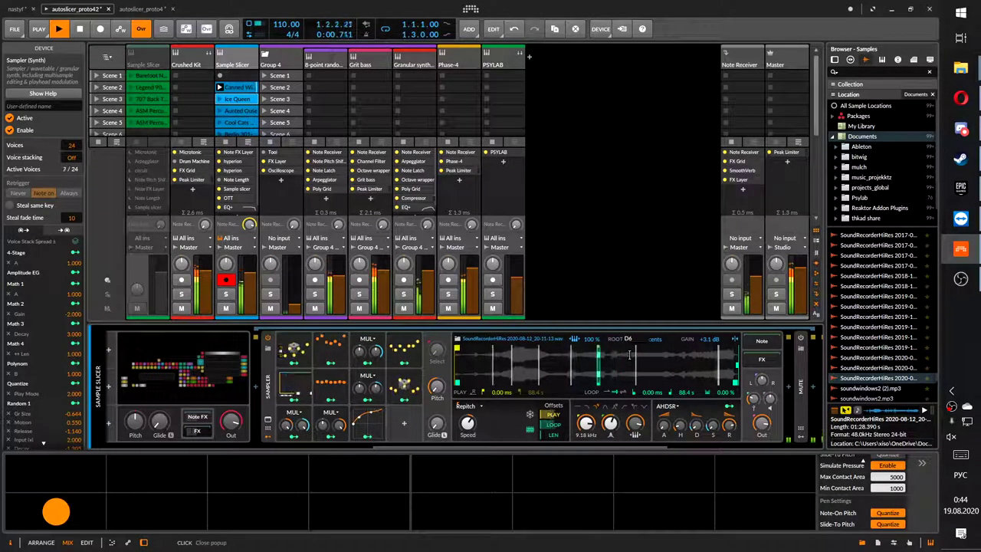
click(157, 472)
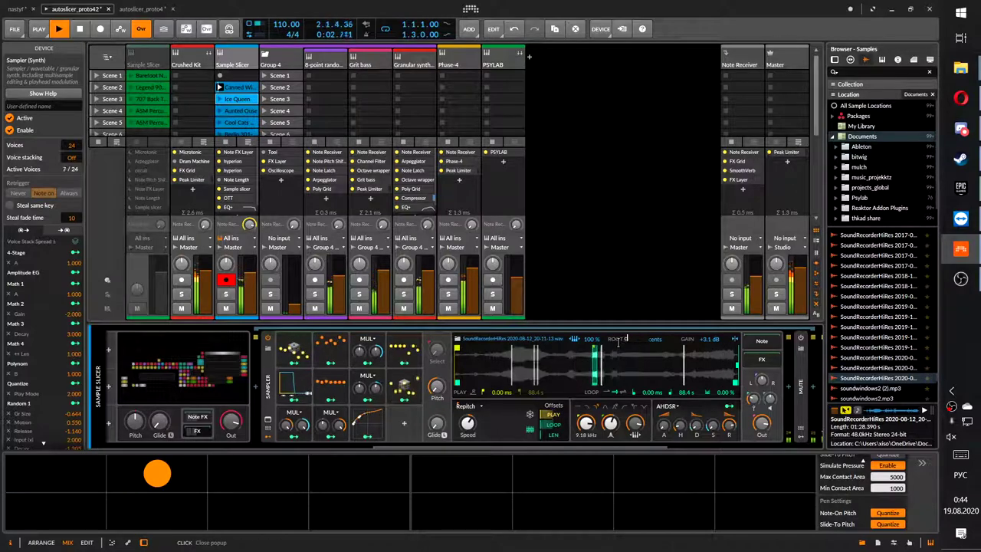
click(360, 473)
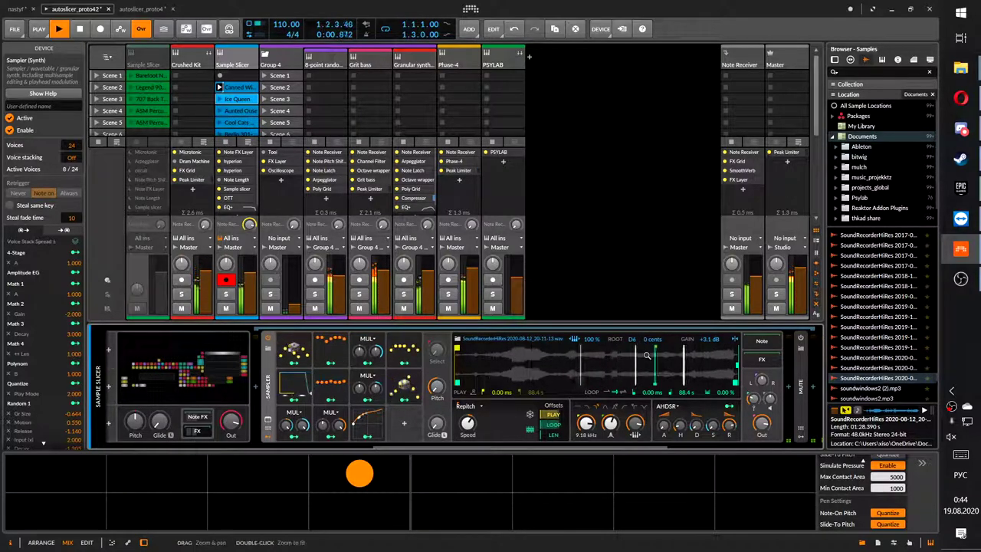
- Lower the Sampler's root key through G4 and G#3, settling on C4
click(563, 511)
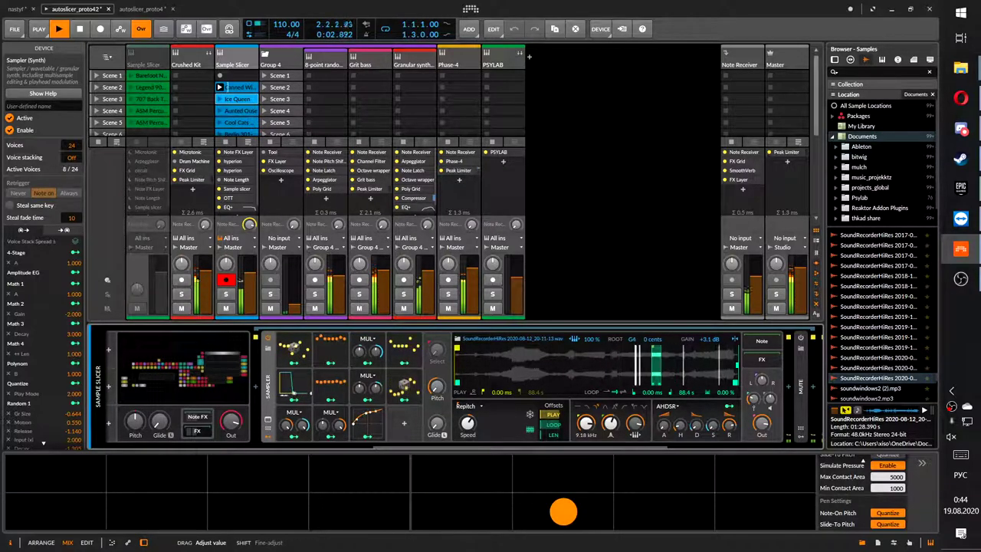
click(665, 511)
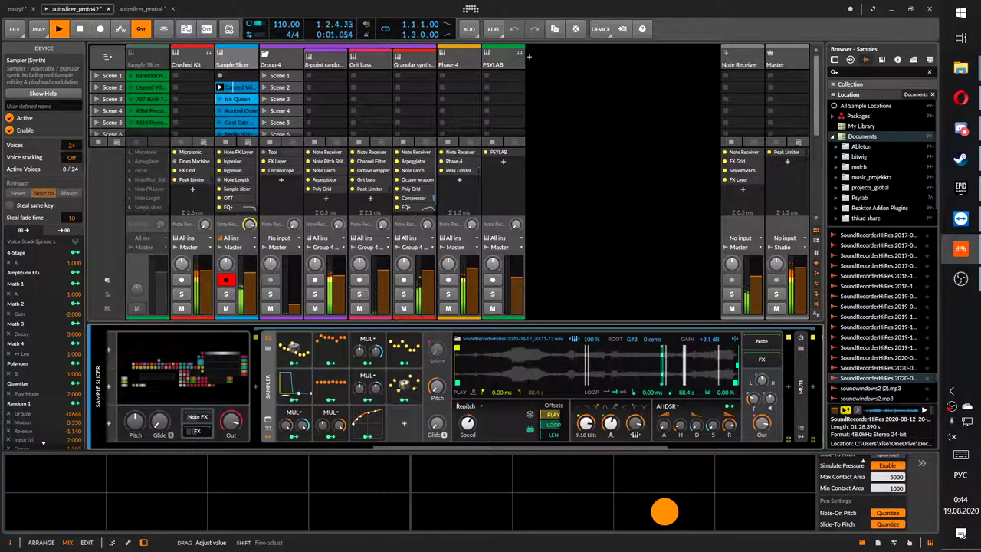
click(462, 473)
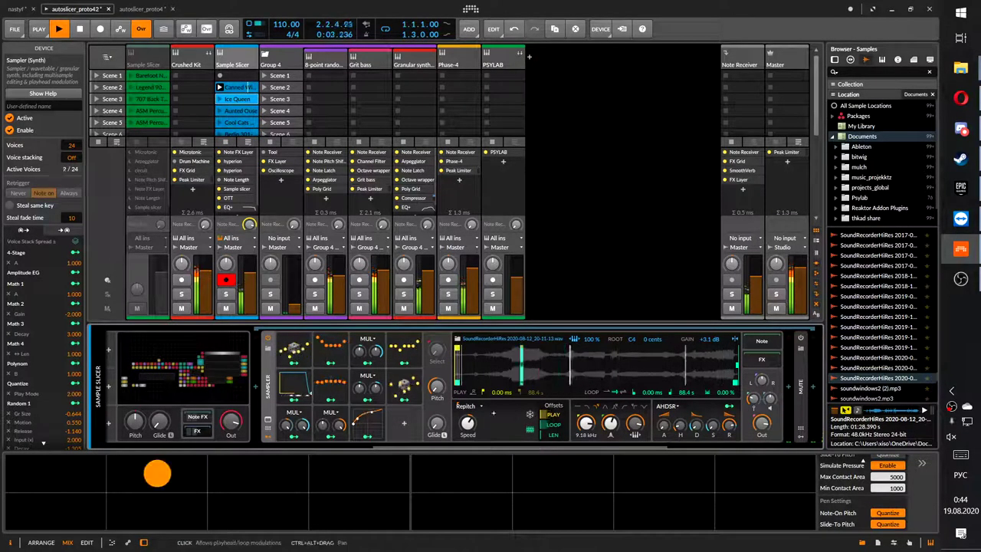
- Switch the Sample Slicer's remote controls to Page 3 and set the release to 7.33 s
drag(496, 412, 645, 429)
scroll(645, 429, left, 3)
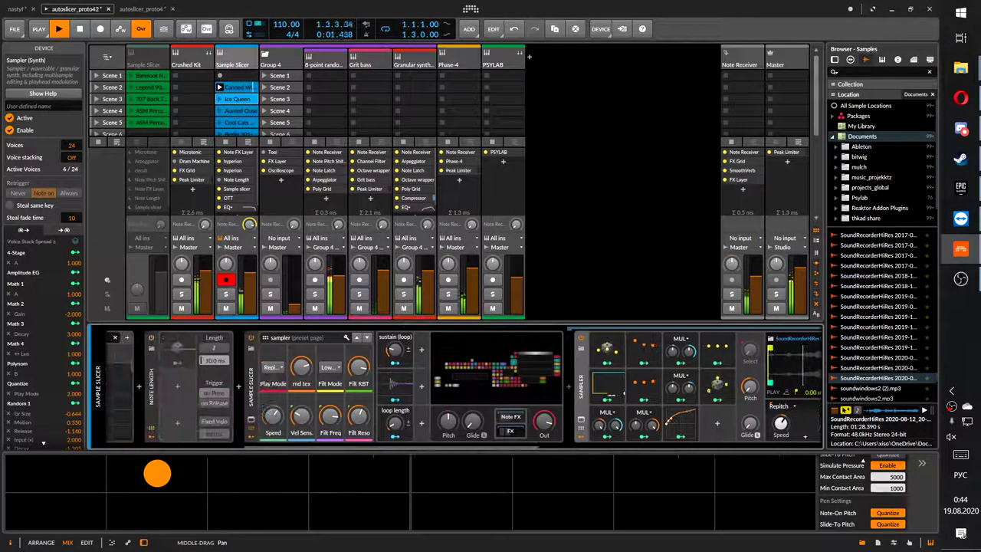
click(55, 511)
click(366, 338)
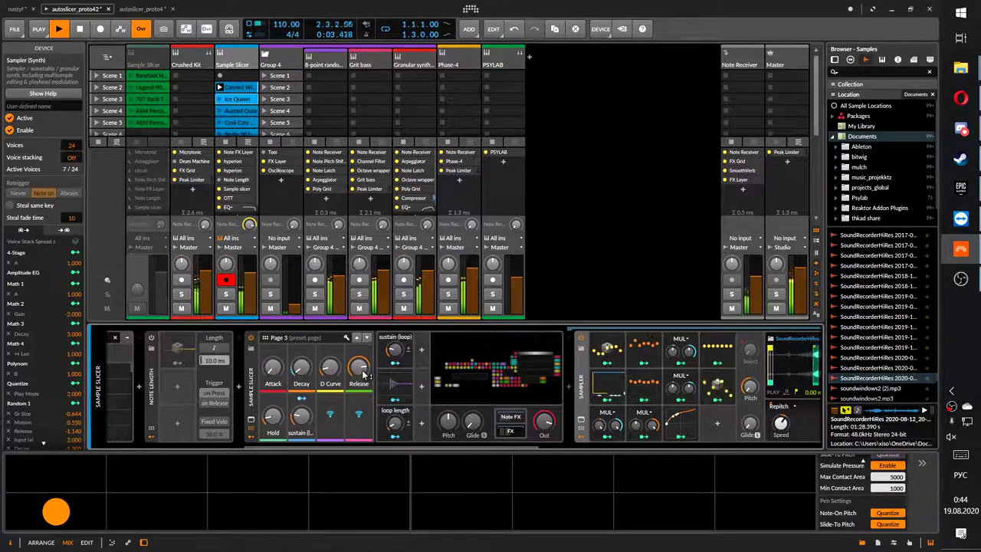
drag(360, 368, 360, 365)
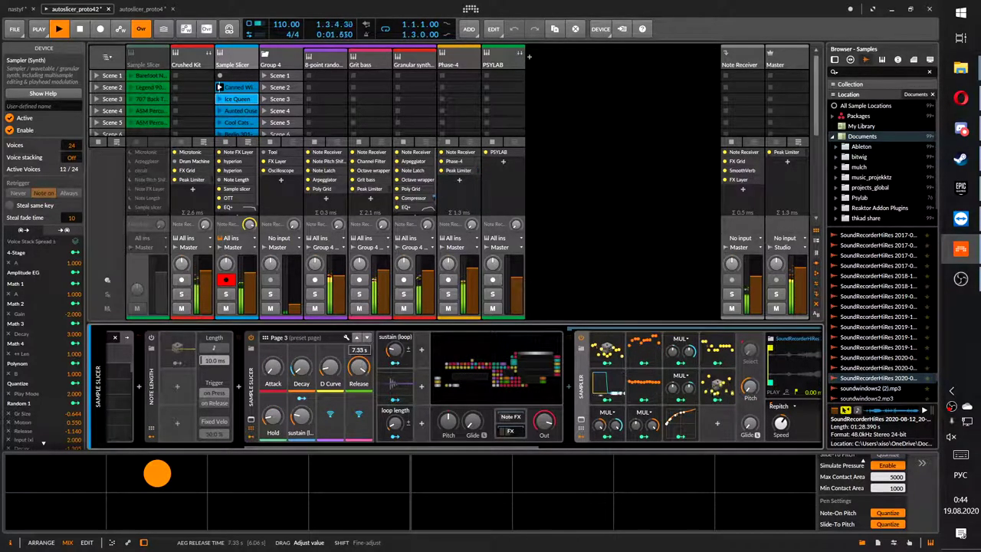
- Set the Sample Slicer's sustain (loop) to 43.0 % and its hold time to 72.4 ms
click(360, 472)
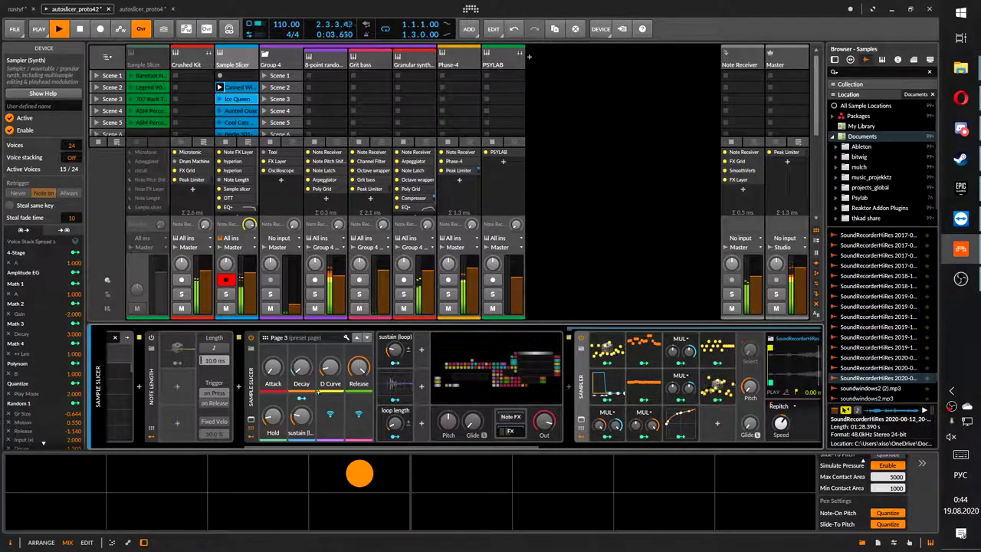
click(563, 511)
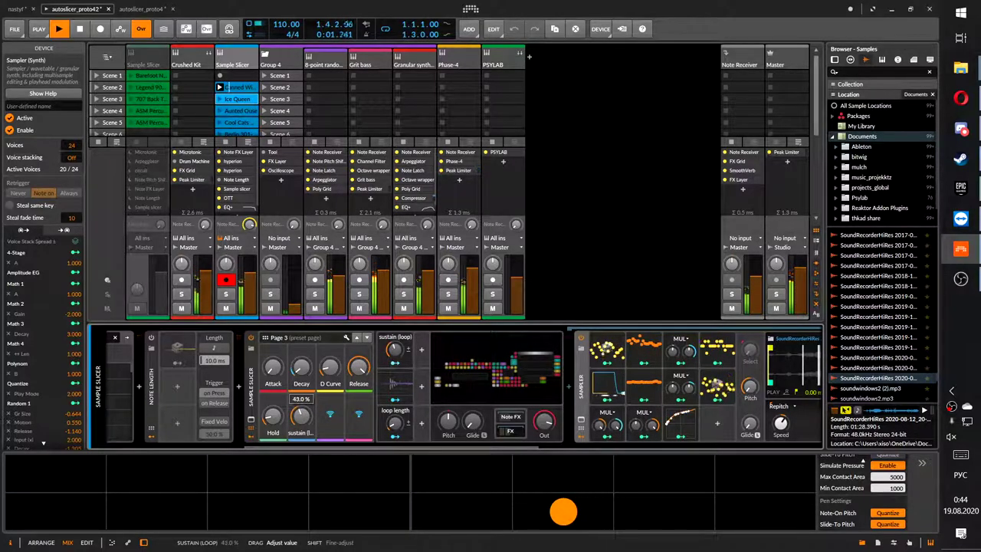
click(664, 511)
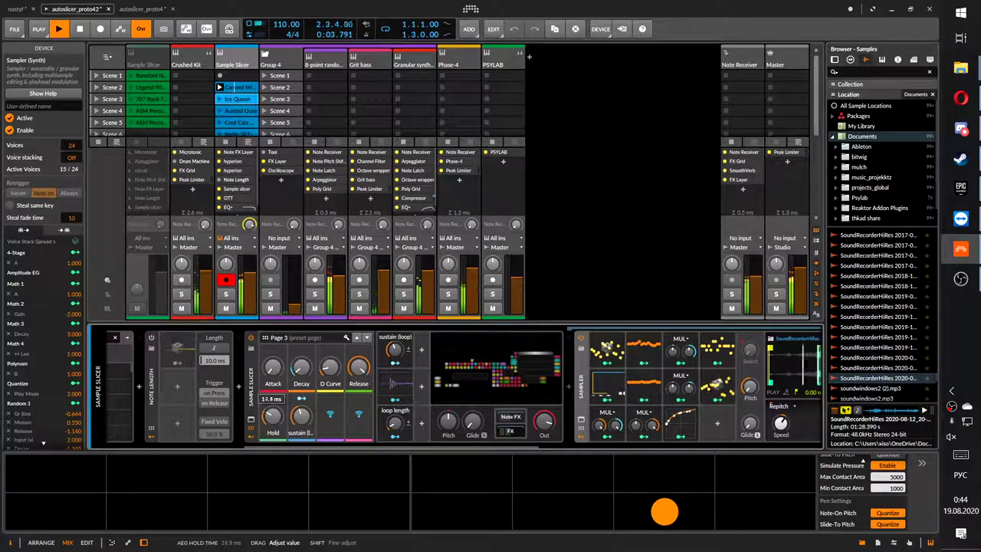
click(461, 473)
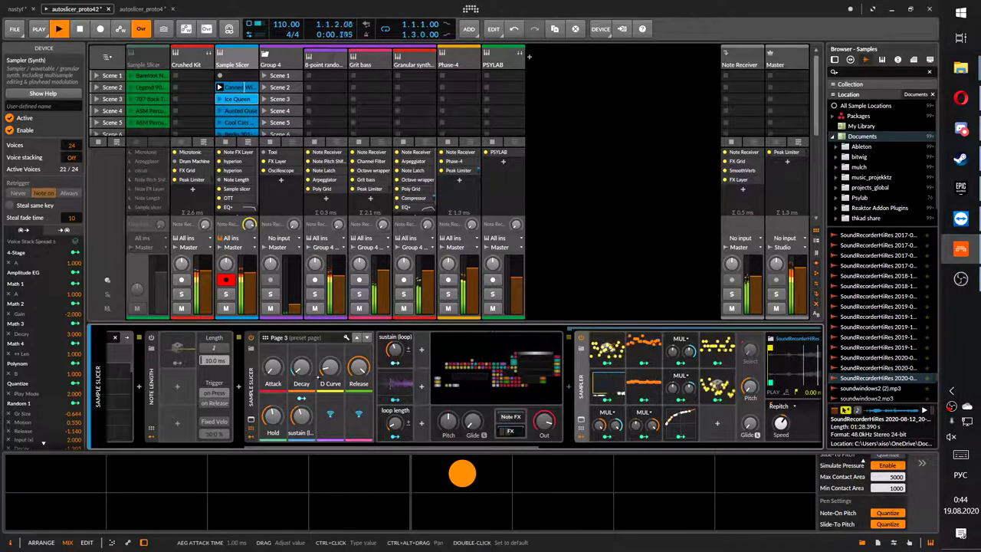
- Set the Sample Slicer's loop length macro to 20.0 %
click(157, 473)
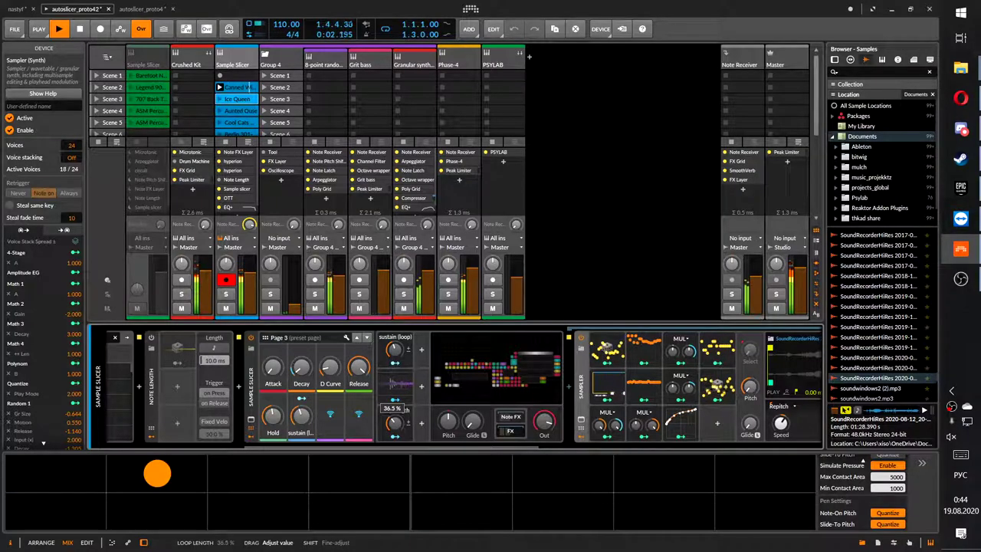
click(56, 511)
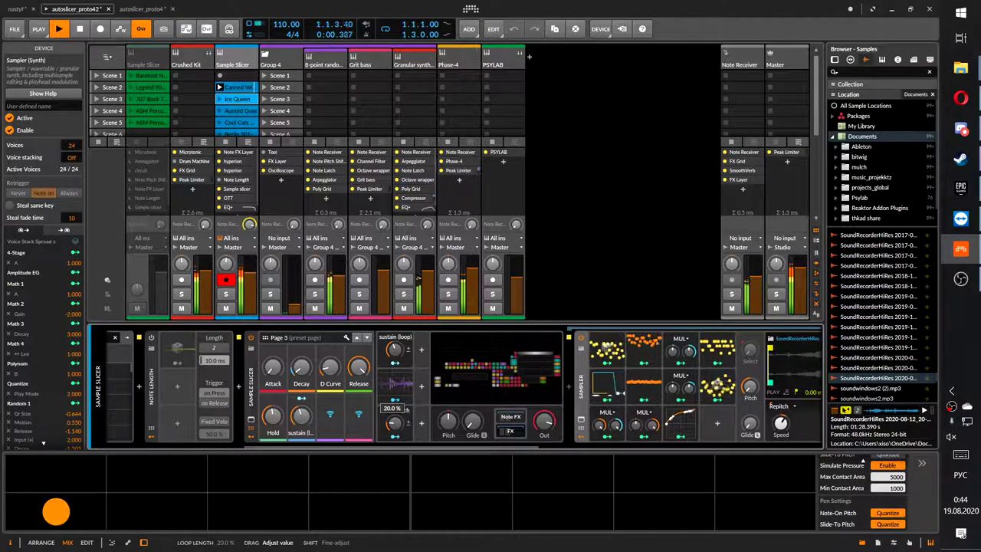
click(157, 472)
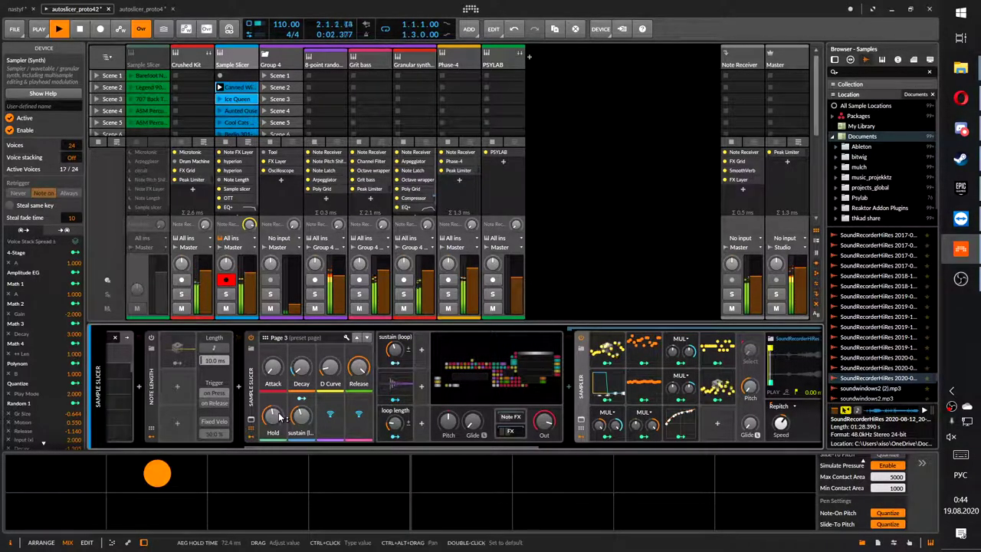
- Launch the Ice Queen clip on the Sample Slicer track
click(359, 473)
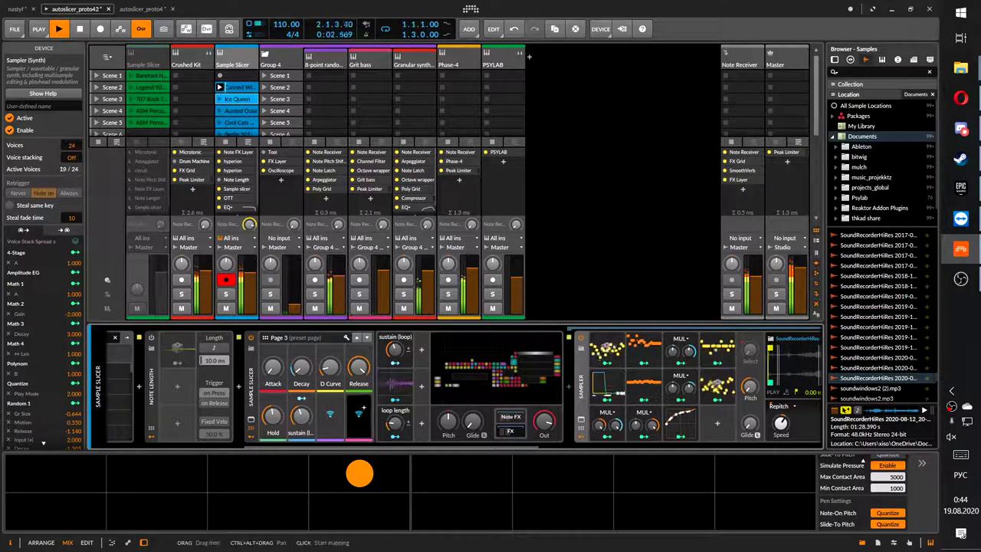
click(563, 511)
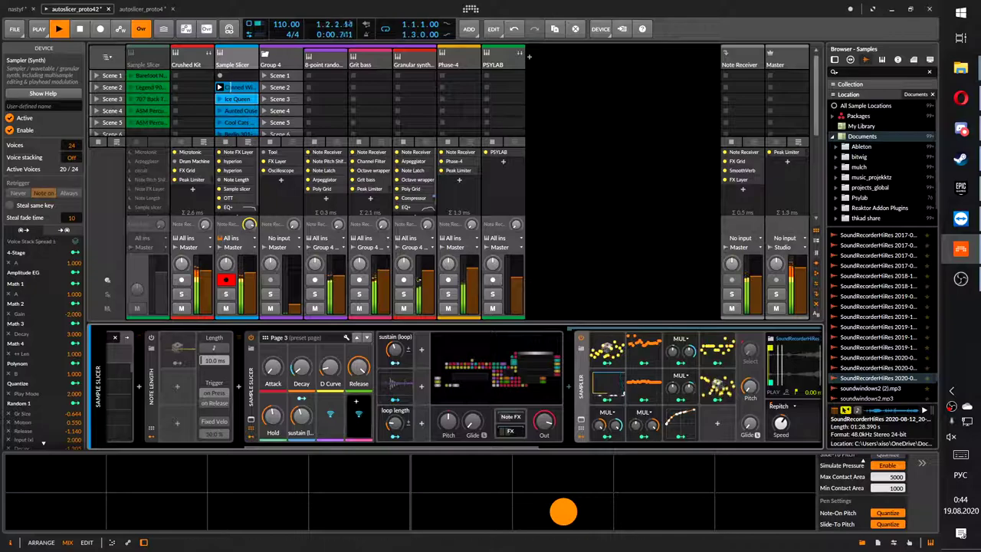
click(665, 511)
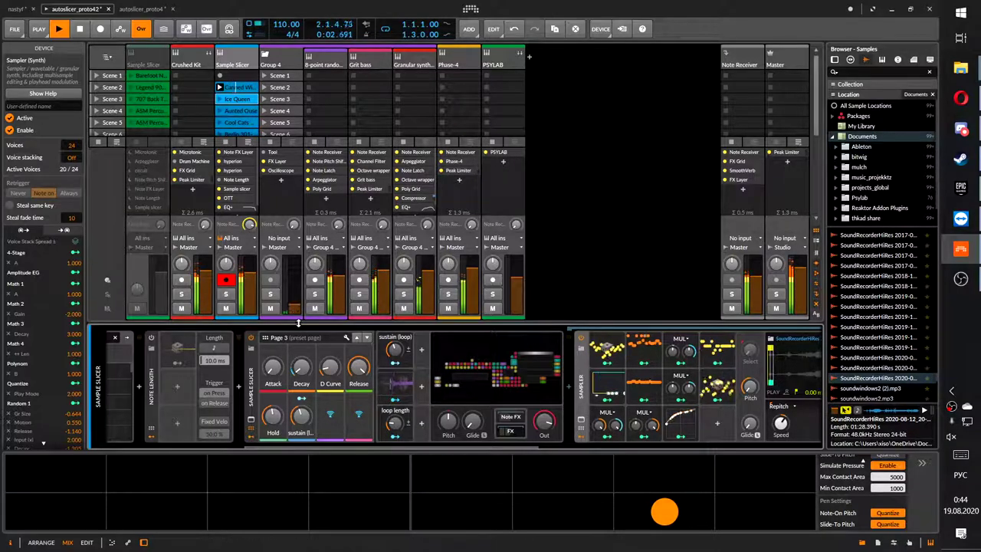
click(462, 473)
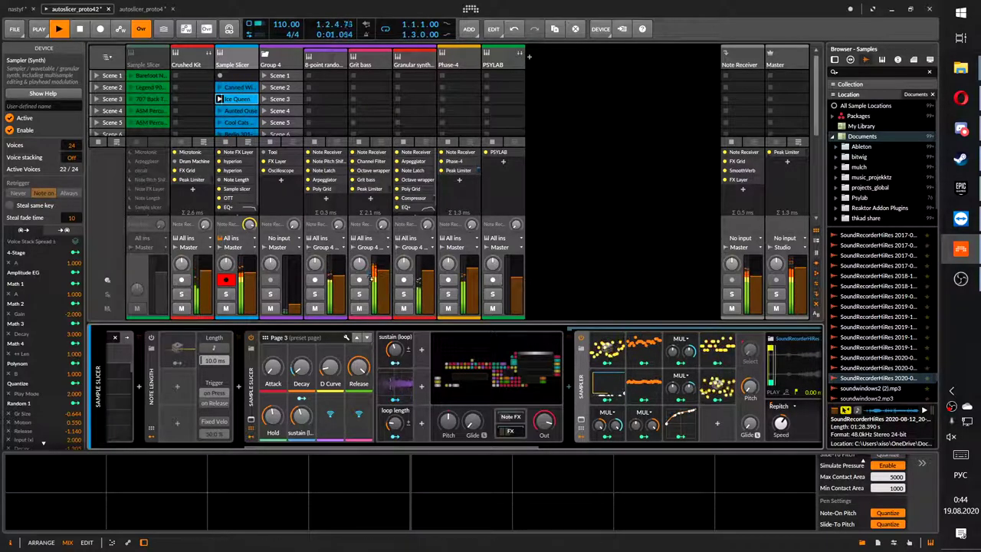
- Set the Sampler's keyboard tracking to 0 %
scroll(310, 399, down, 5)
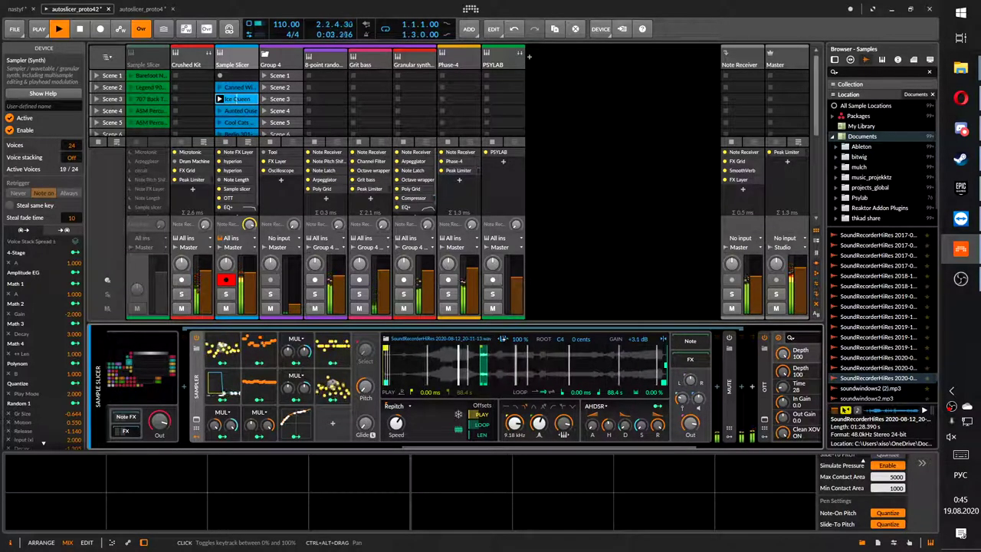
click(663, 474)
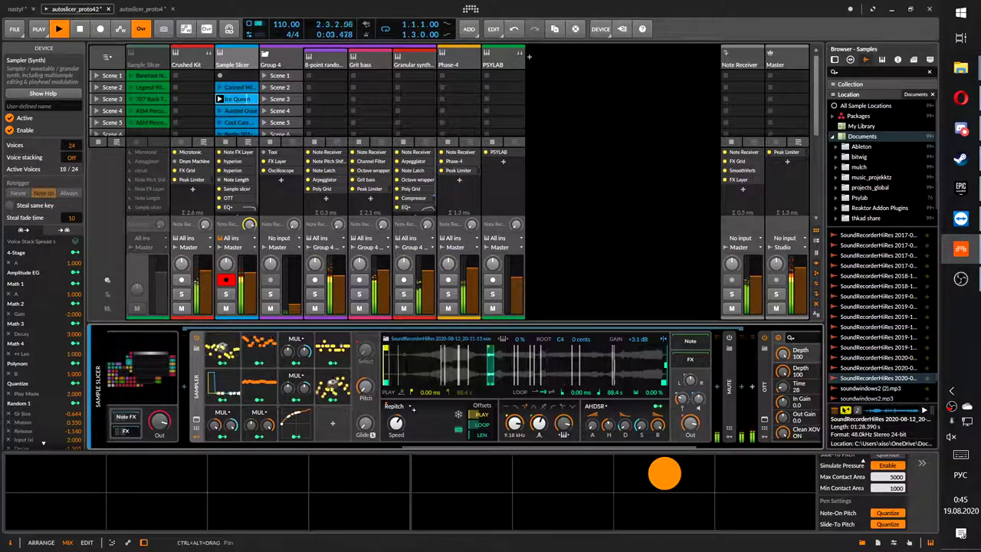
drag(439, 423, 508, 428)
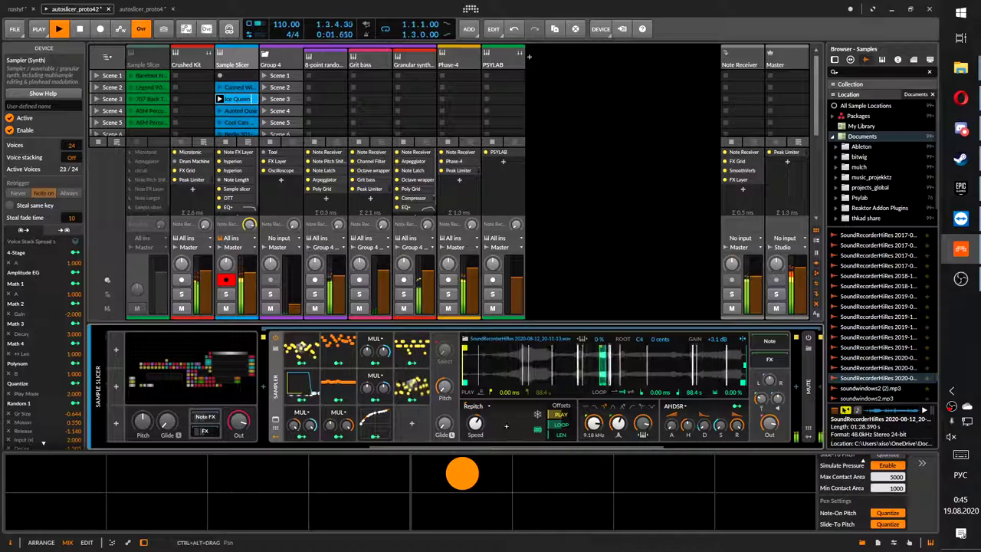
- Try the Sampler's Cycles playback mode, followed by Textures
drag(509, 428, 688, 433)
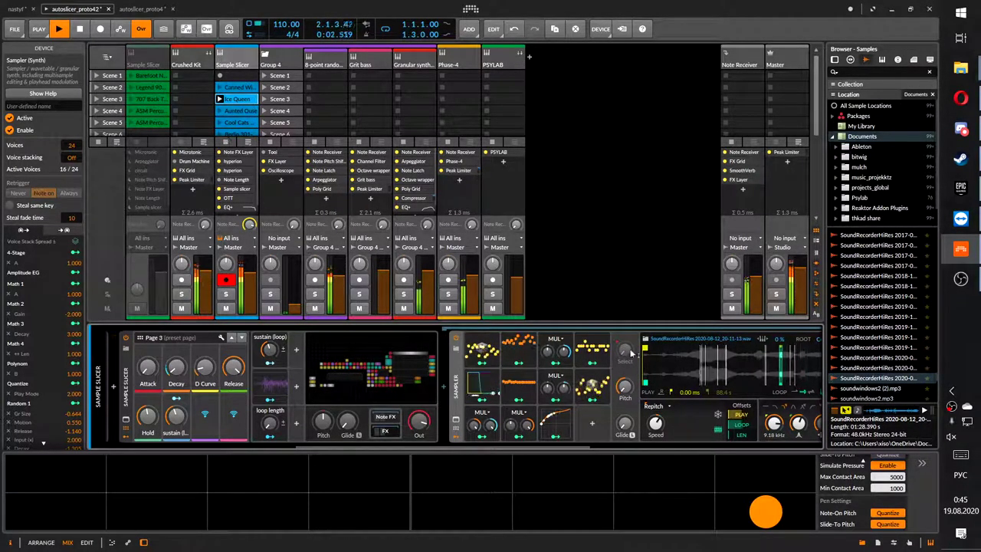
click(658, 406)
click(657, 427)
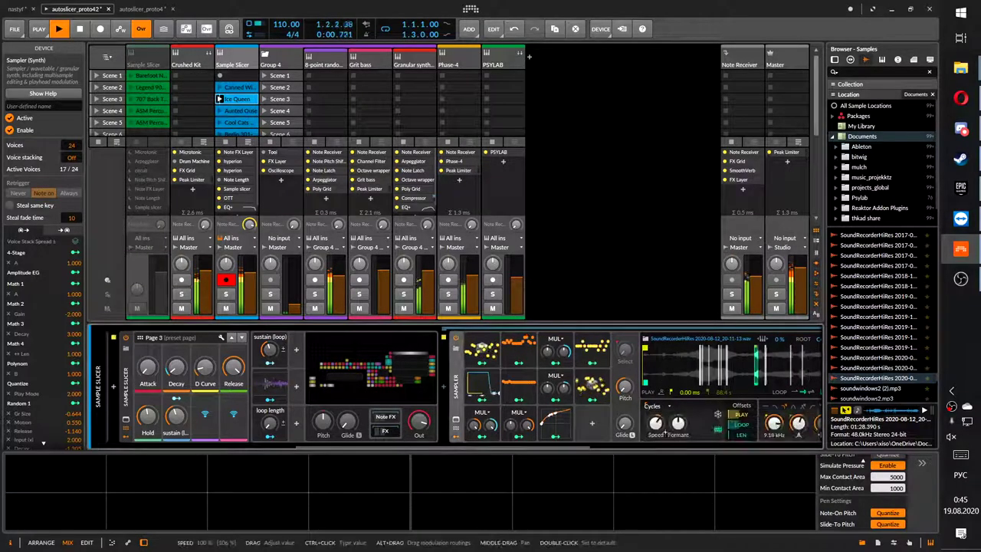
click(652, 405)
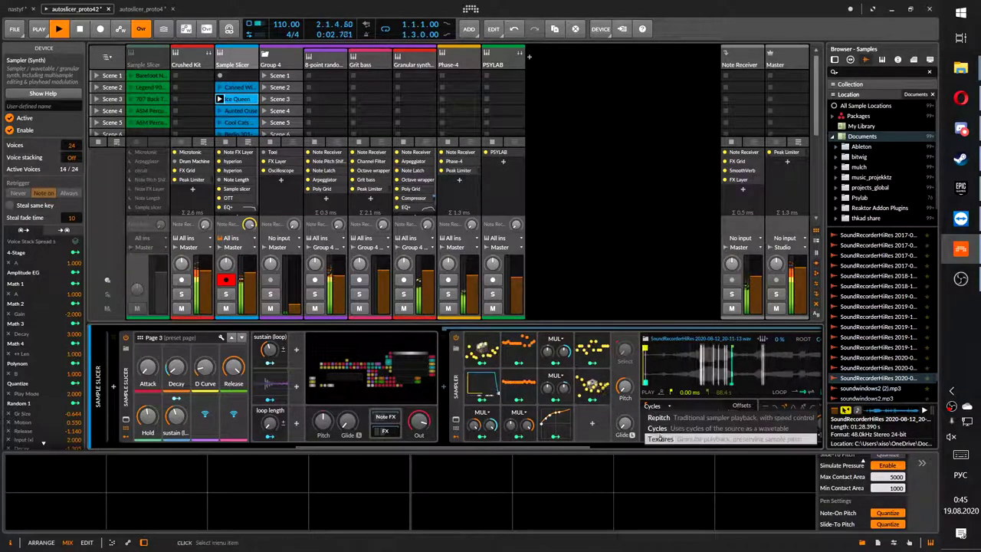
click(661, 441)
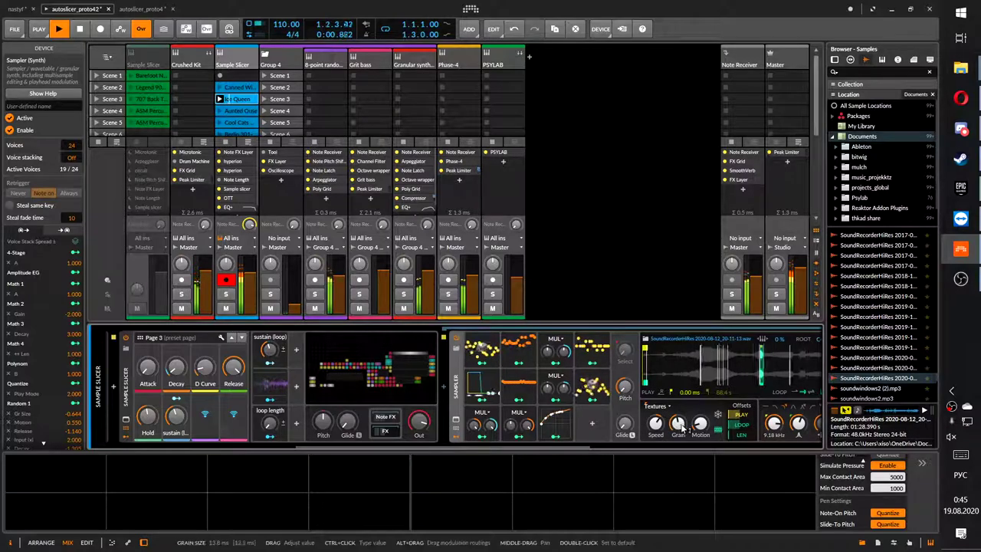
- Lower the volume of the Phase-4 track in the mixer
drag(699, 431, 655, 428)
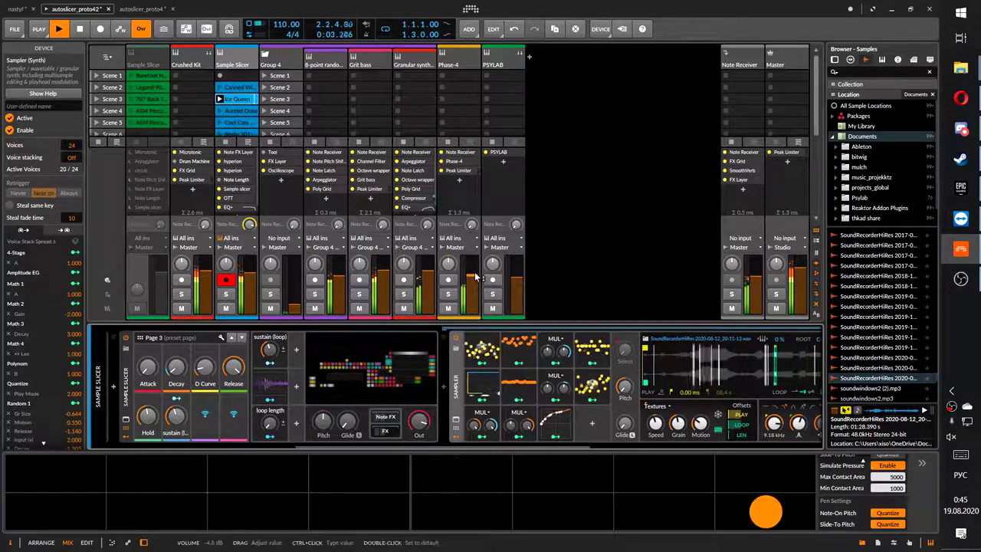
drag(470, 281, 471, 300)
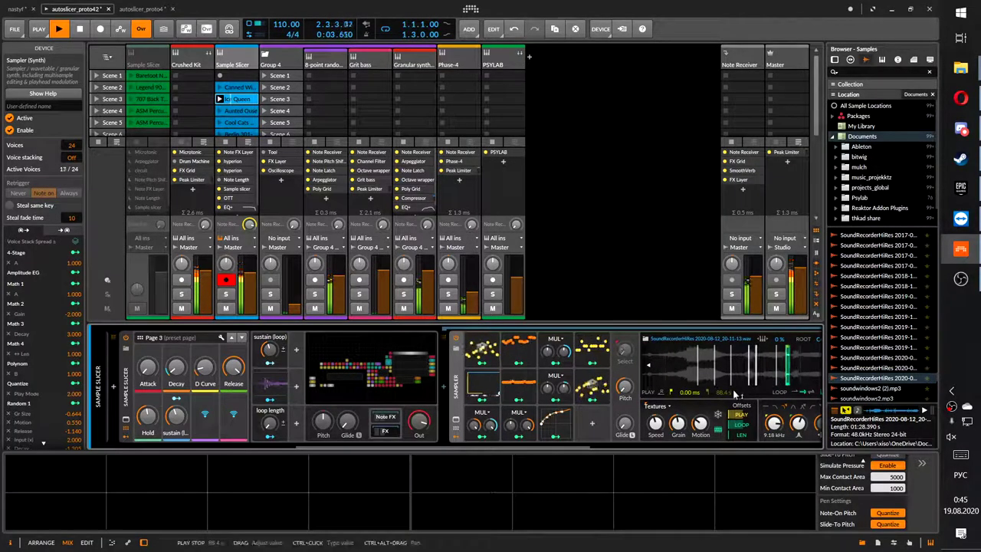
- Reset the Sampler's pitch to its default and raise its speed to 224 %
drag(632, 389, 547, 72)
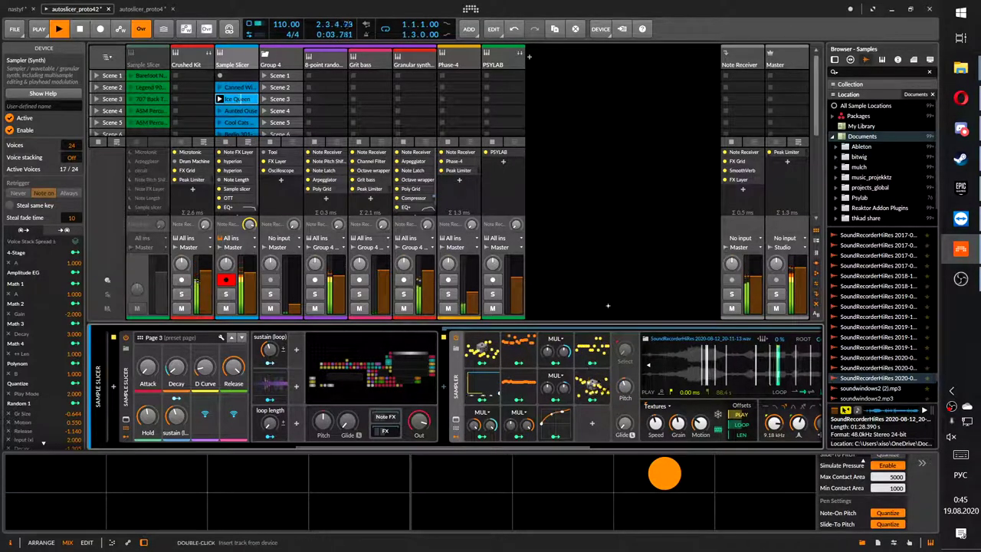
double_click(626, 389)
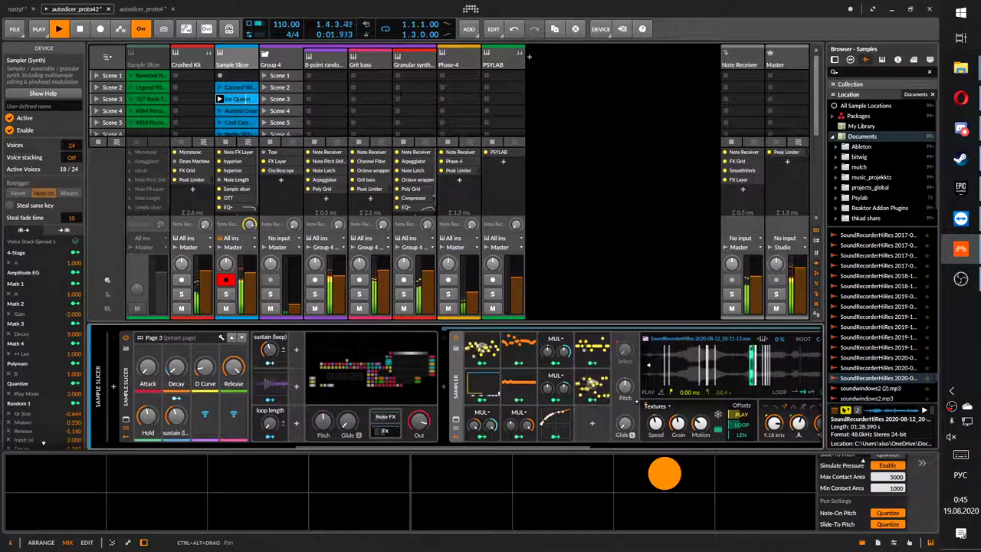
drag(655, 423, 676, 288)
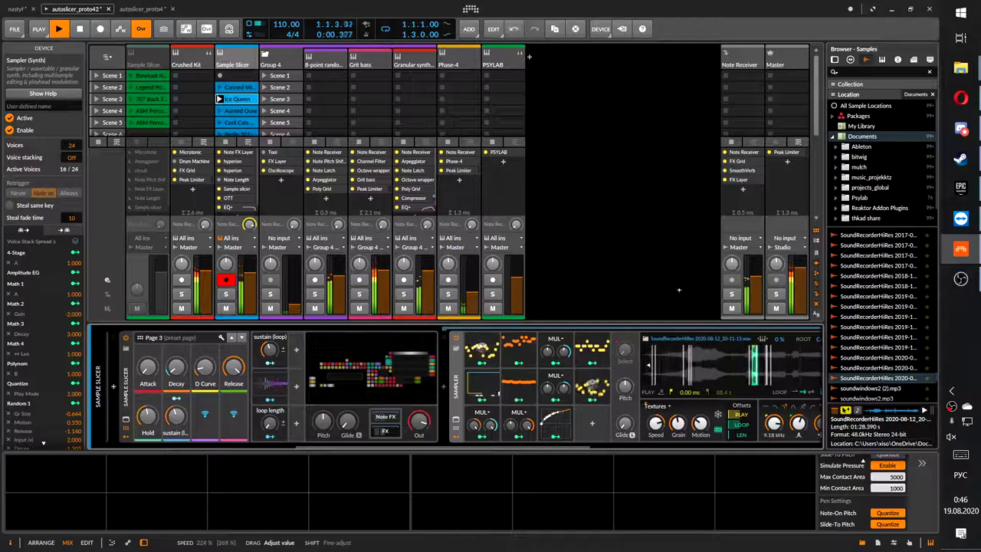
- Set the Sampler's keyboard tracking to 100 % and move its root key through F8 and D7 to C6
drag(590, 410, 400, 411)
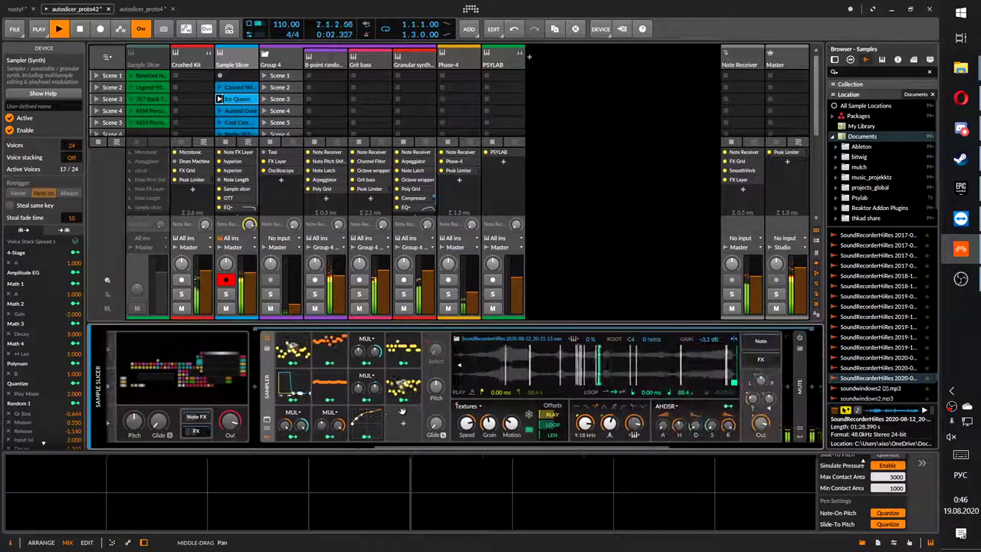
click(572, 339)
drag(630, 340, 631, 374)
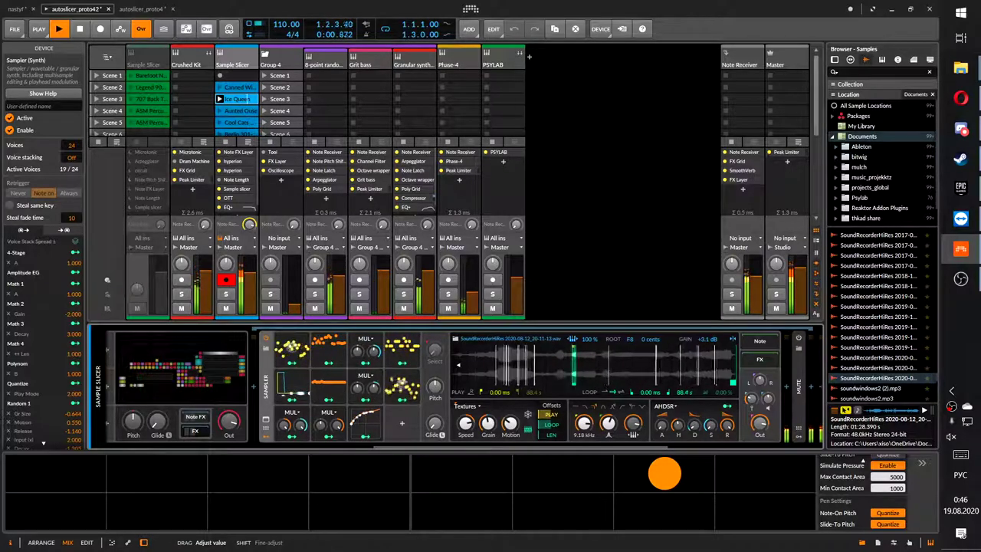
click(462, 473)
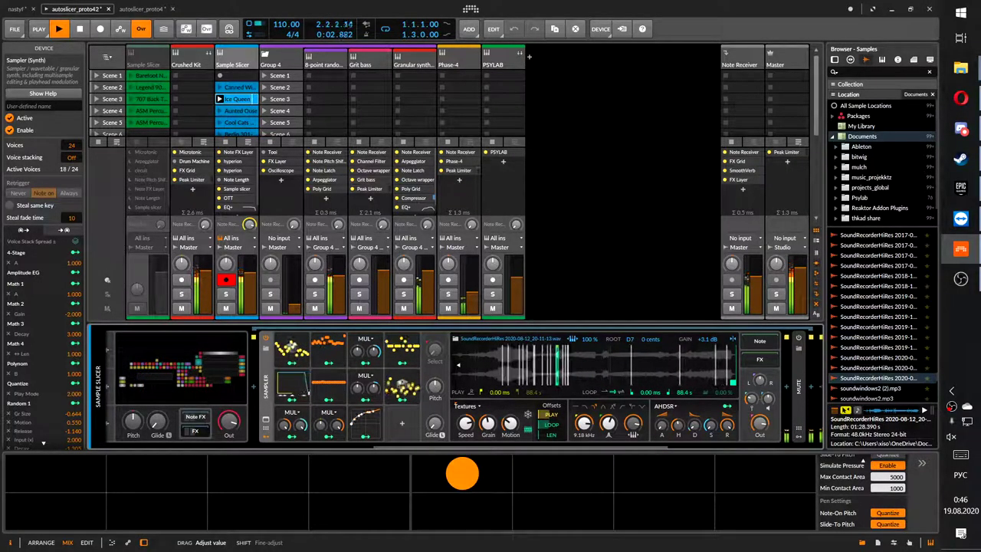
click(765, 511)
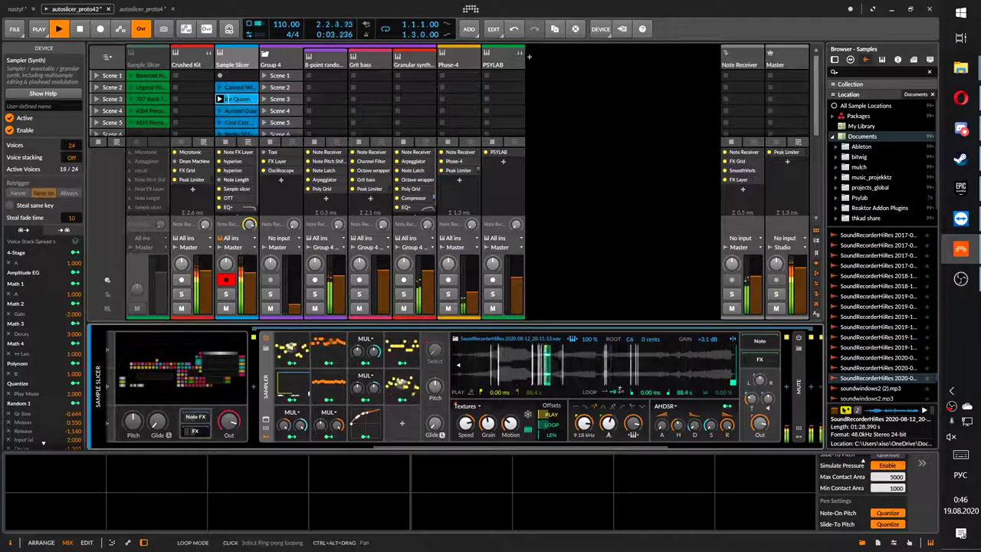
- Change the Sampler's playback mode from Textures to Cycles
click(466, 406)
click(466, 429)
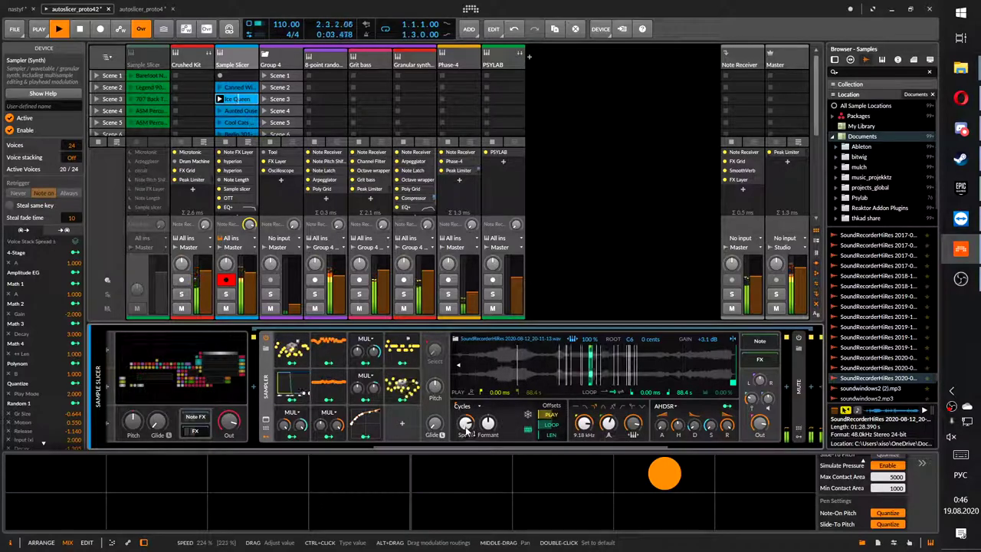
- Lower the Sample Slicer's hold, decay curve and sustain (loop), and readjust its release
scroll(738, 431, left, 5)
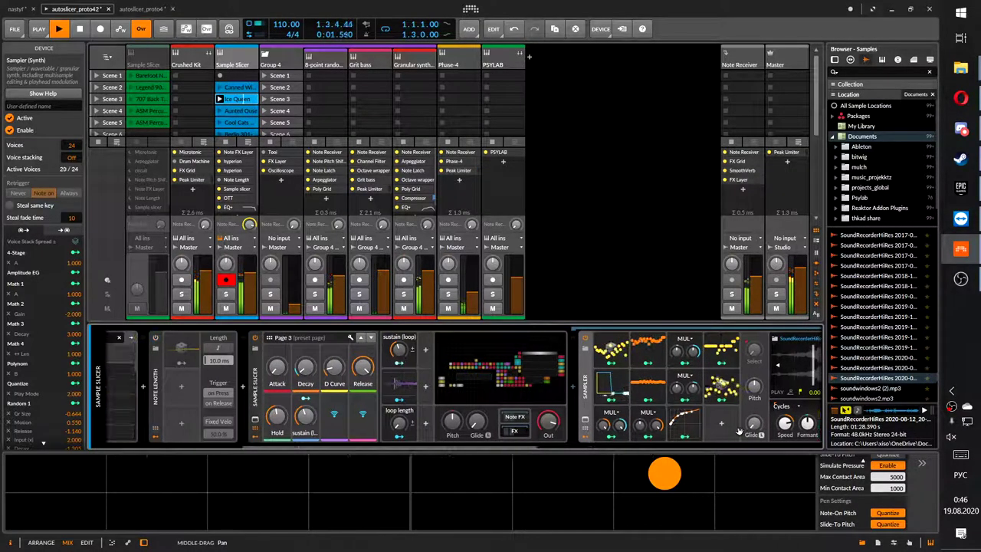
scroll(429, 383, left, 3)
drag(312, 417, 325, 476)
drag(370, 372, 369, 386)
drag(341, 416, 340, 438)
mouse_move(398, 368)
mouse_down()
mouse_move(398, 405)
mouse_move(398, 366)
mouse_up()
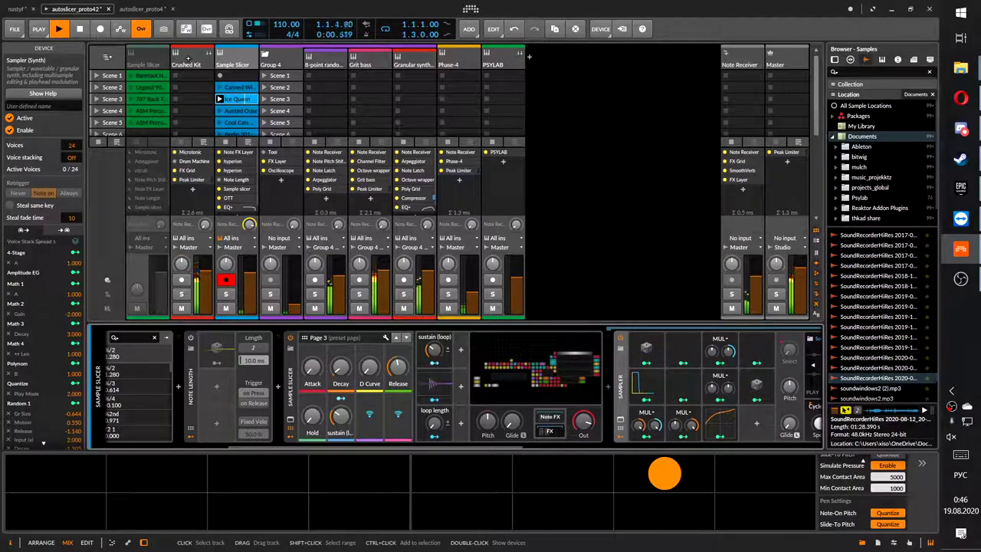
- Open the Microtonic plug-in window on the Crushed Kit track
click(187, 57)
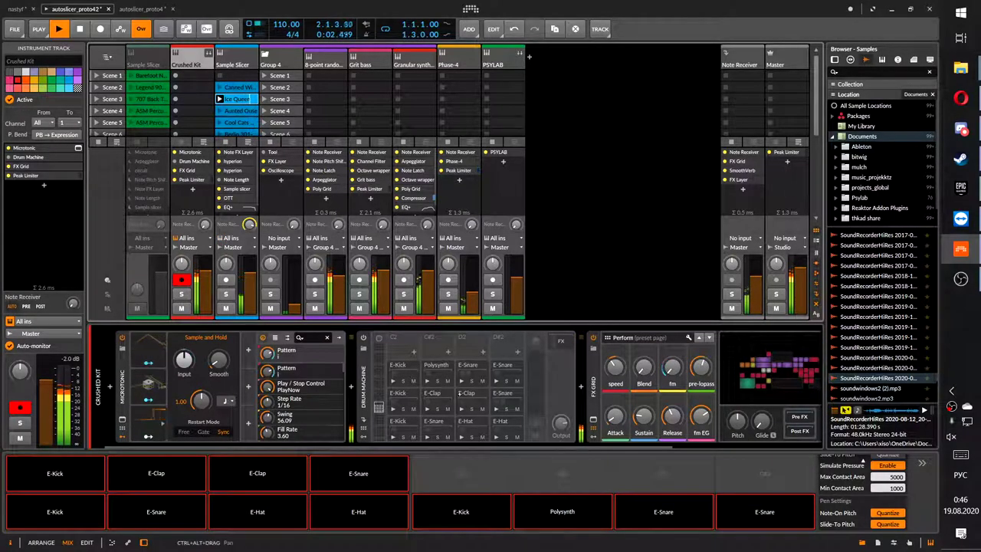
click(121, 396)
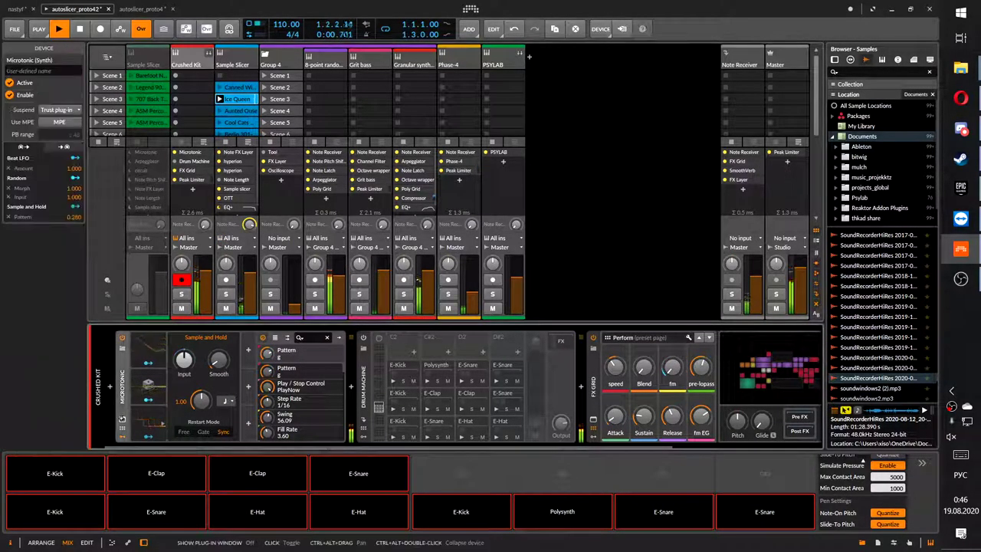
click(148, 383)
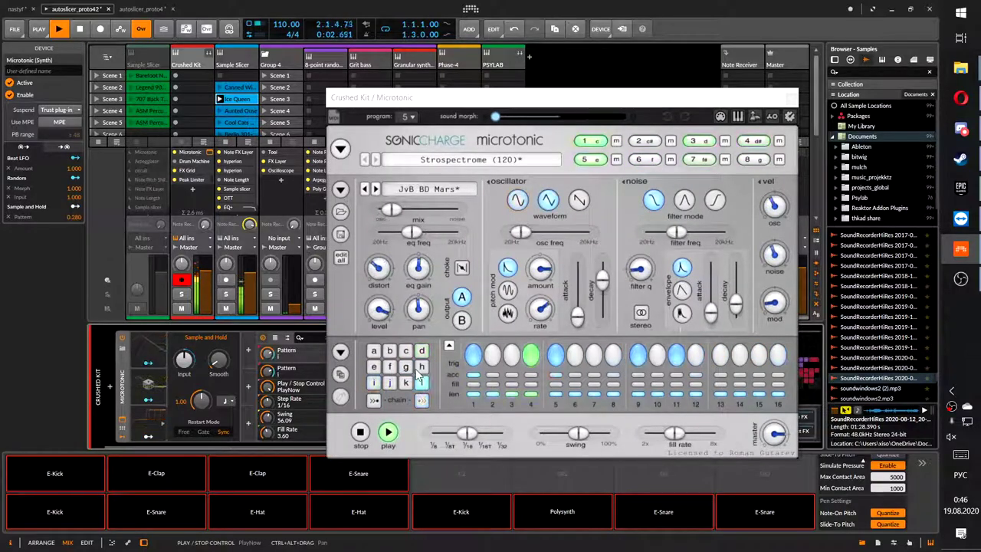
- Switch Microtonic's drum sequence to pattern a, chained with pattern b
click(375, 351)
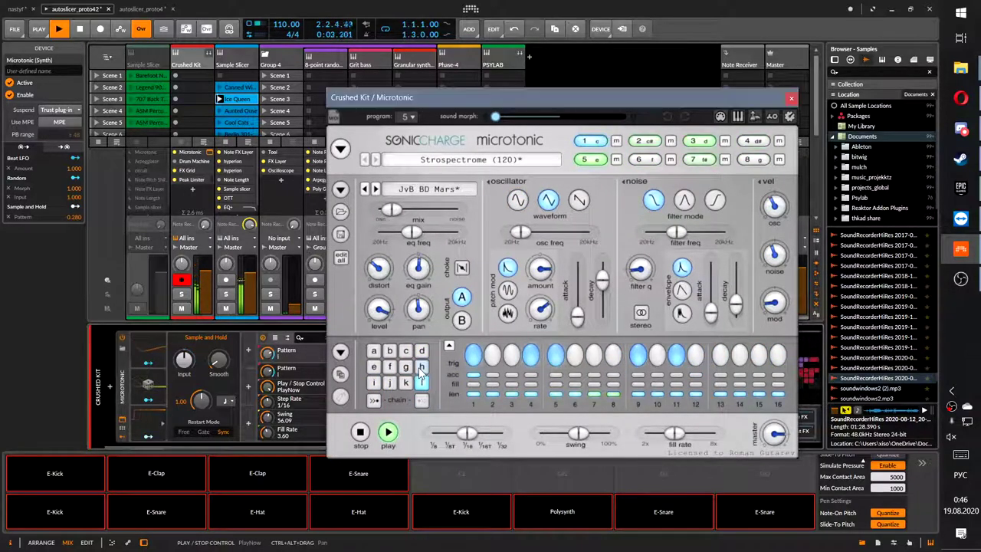
click(378, 352)
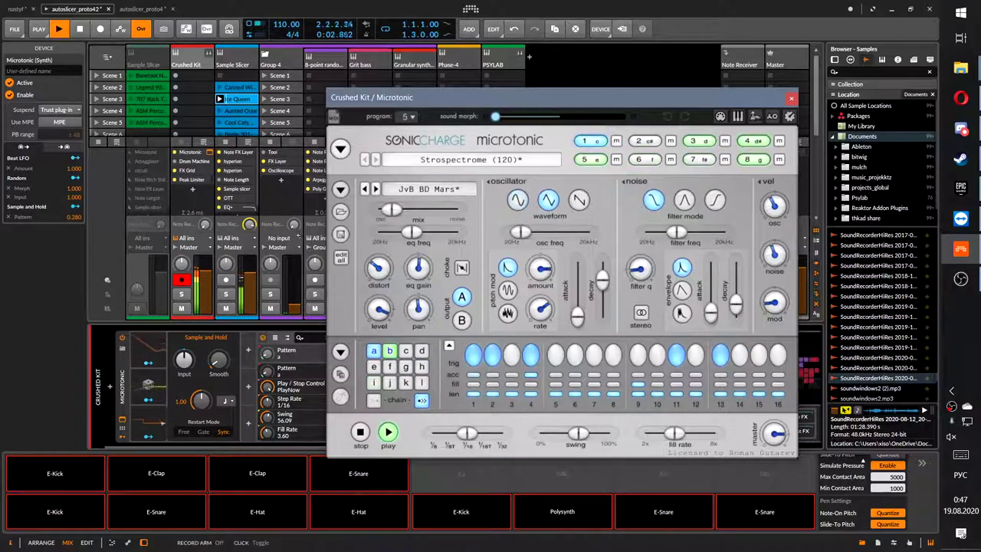
click(374, 399)
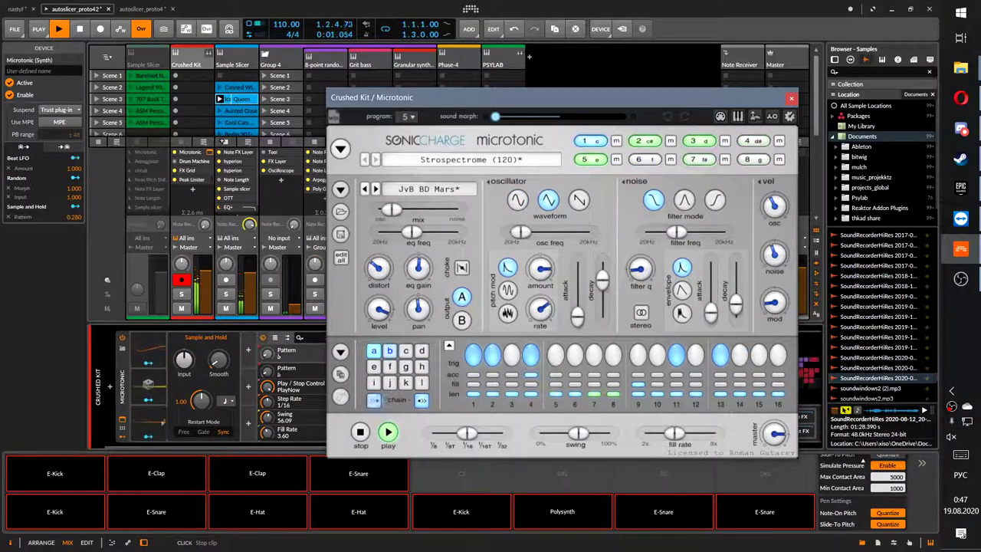
- Stop the Sample Slicer track's playing clip and halt the project's playback
click(223, 140)
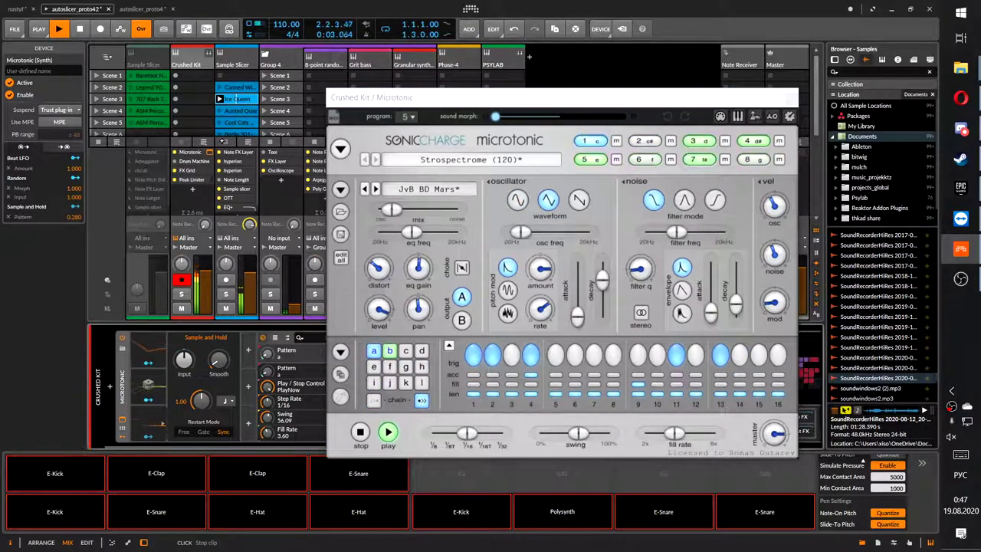
key(space)
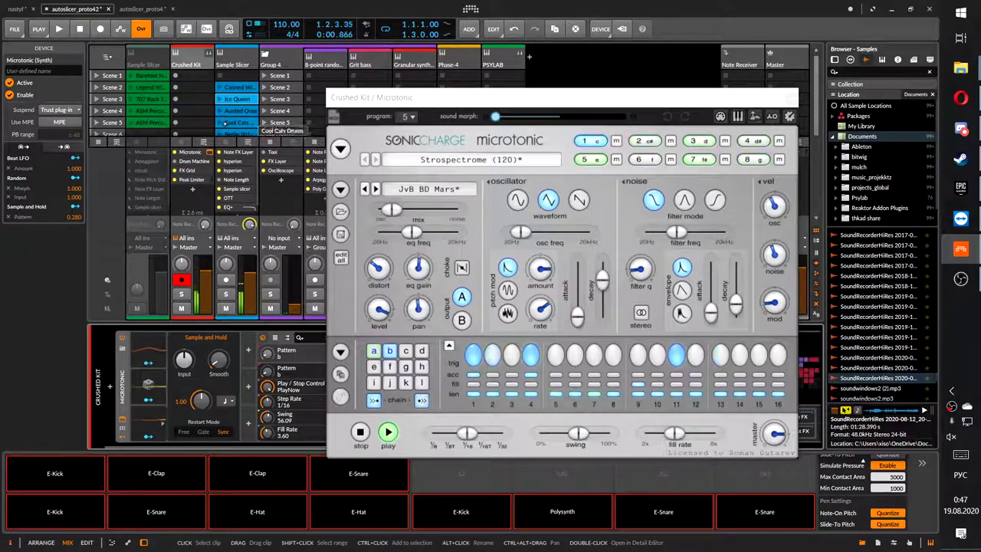